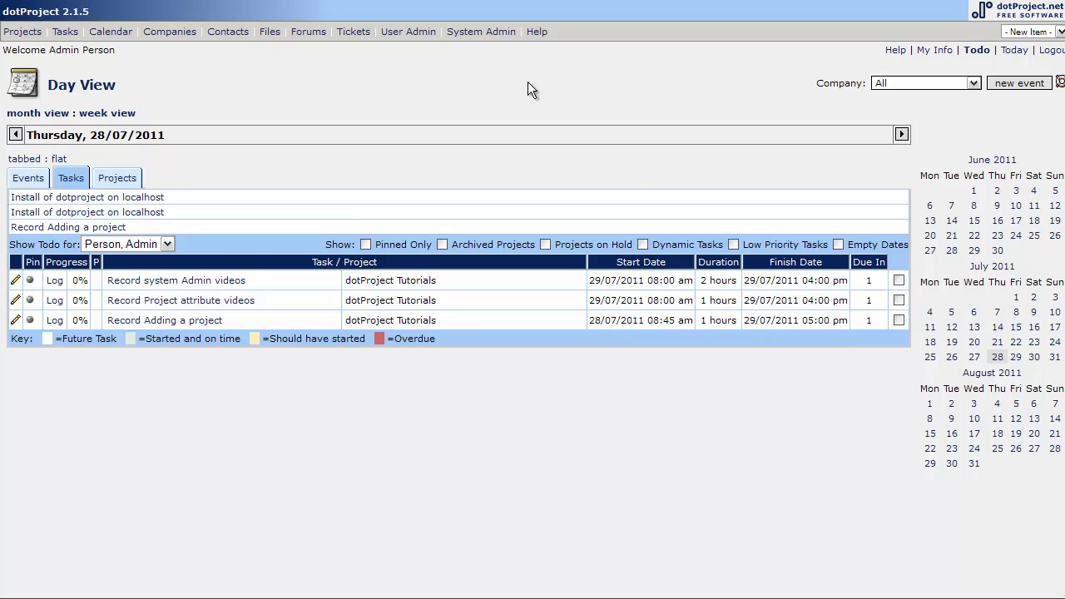
# Go to the System Admin page from the top menu bar.
pyautogui.click(479, 37)
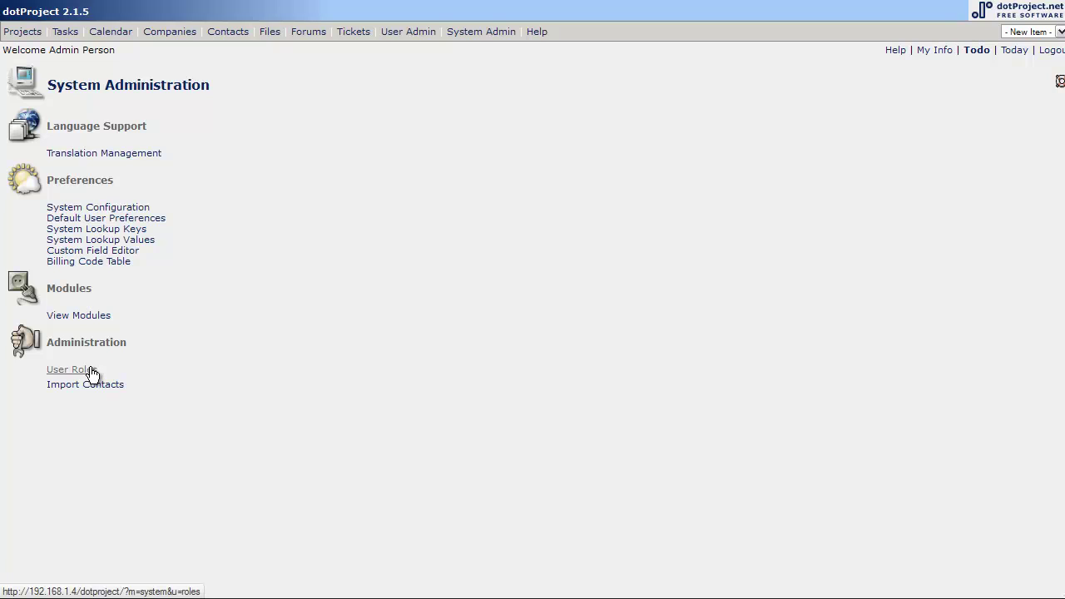
# Open the User Roles list from the Administration links.
pyautogui.click(93, 372)
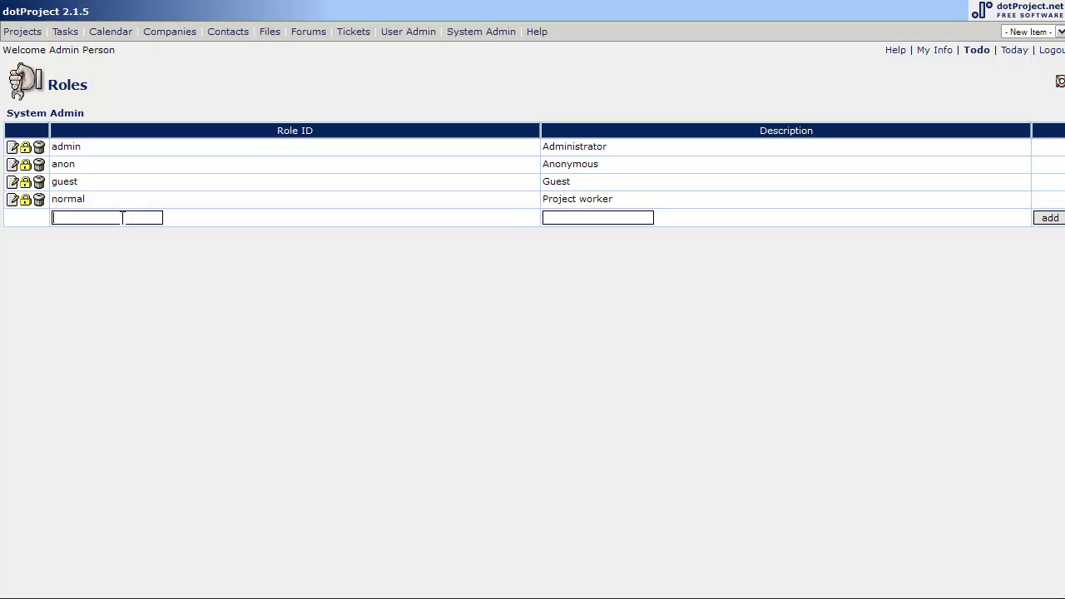
# Add a role with ID 'test' and description 'test case', then check its empty permissions.
pyautogui.write('test')
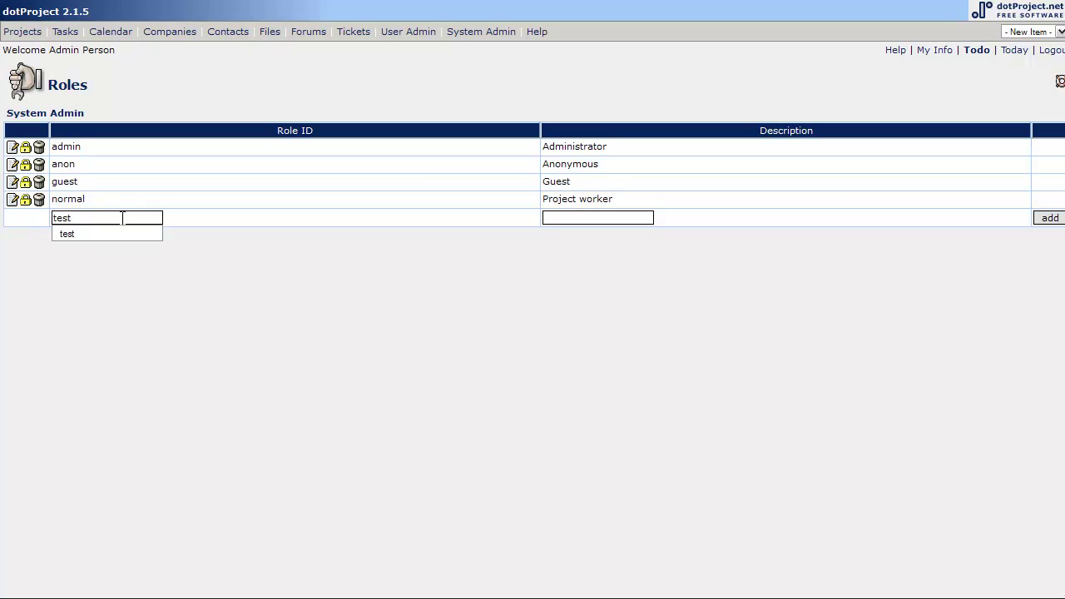
pyautogui.press('Tab')
pyautogui.write('test')
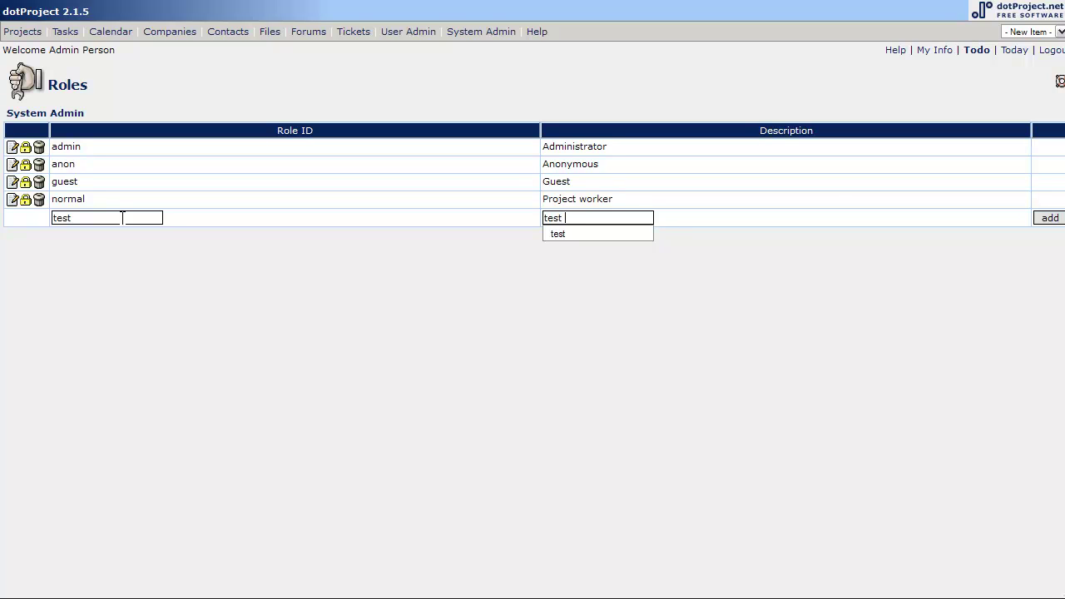
pyautogui.write(' case')
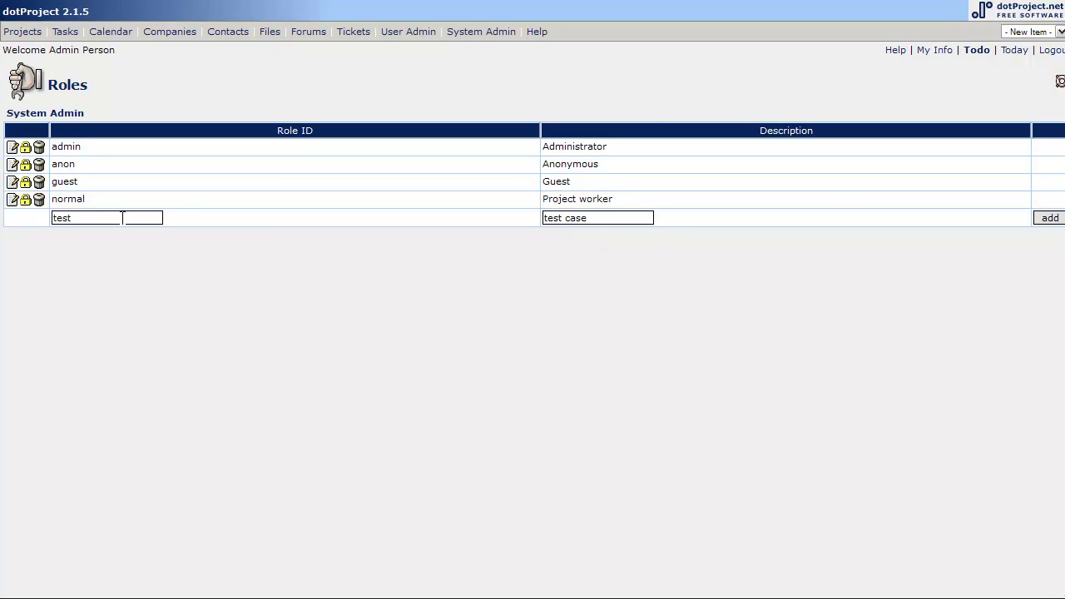
pyautogui.click(1050, 220)
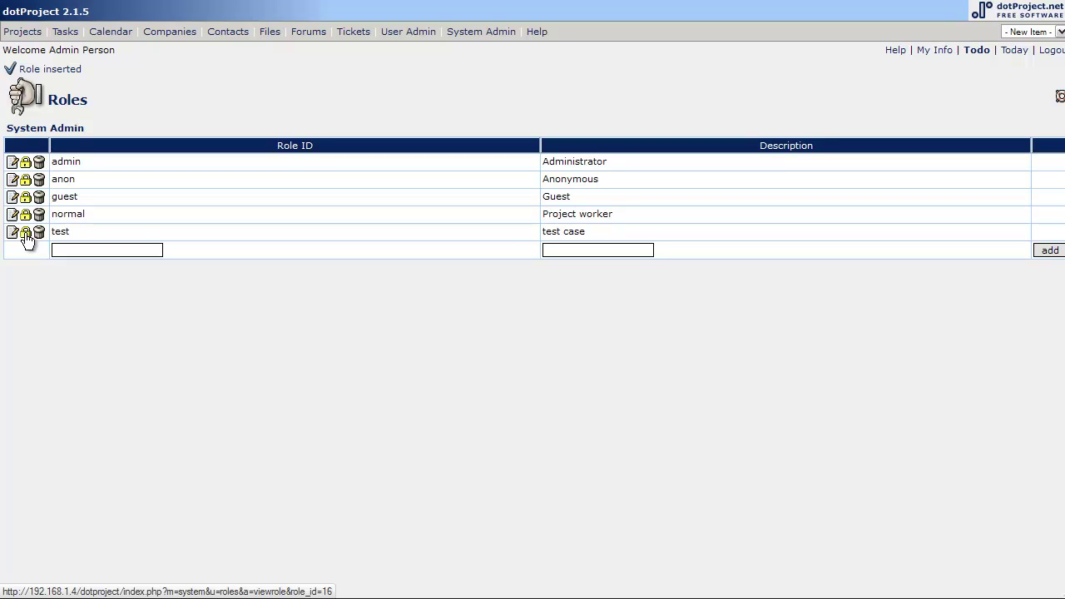
pyautogui.click(25, 233)
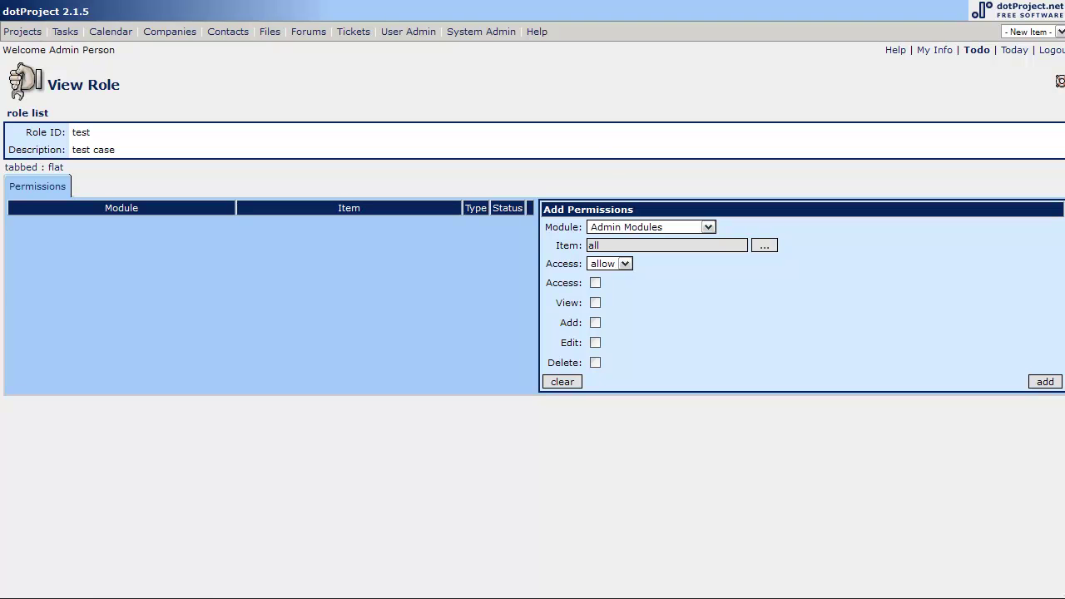
pyautogui.hotkey('alt', 'Left')
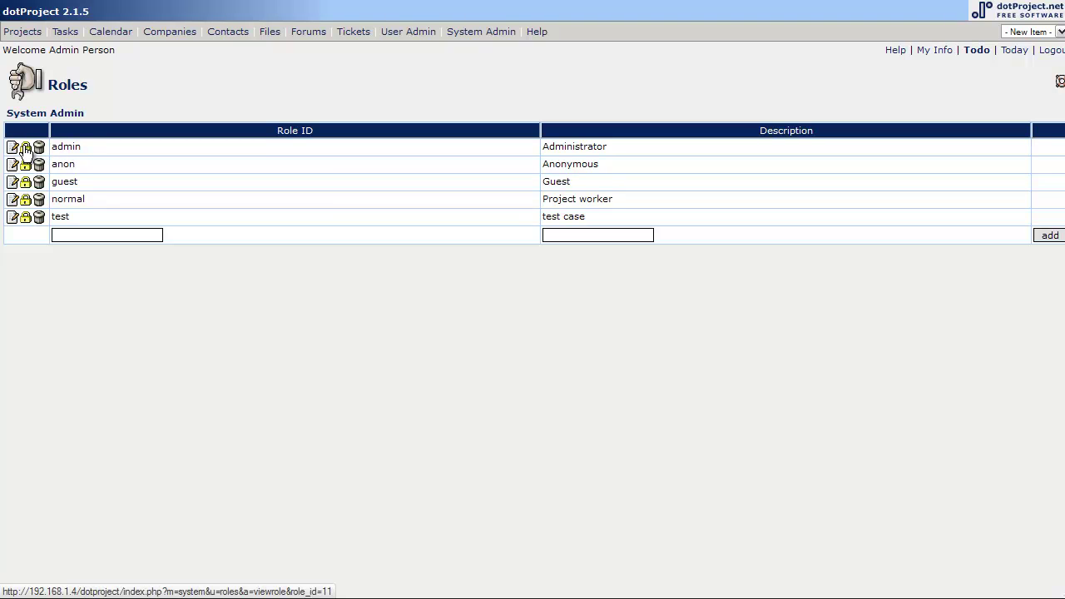
pyautogui.click(25, 150)
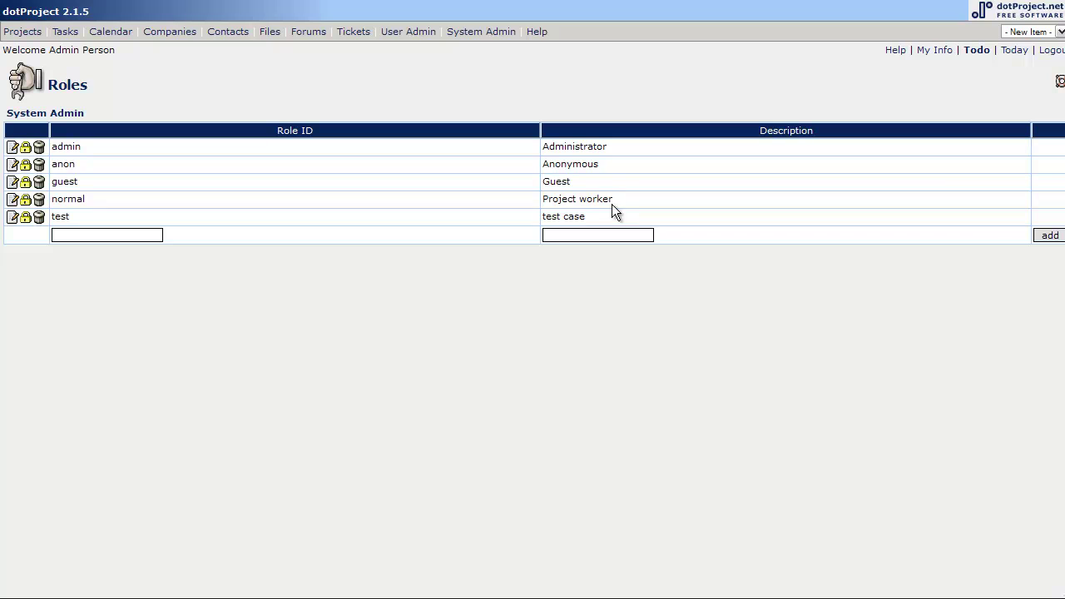
# View the normal role's permissions for reference.
pyautogui.click(25, 204)
# Rename the test role to 'Client_Spacely' with description 'Spacely Sprocket Client'.
pyautogui.click(12, 217)
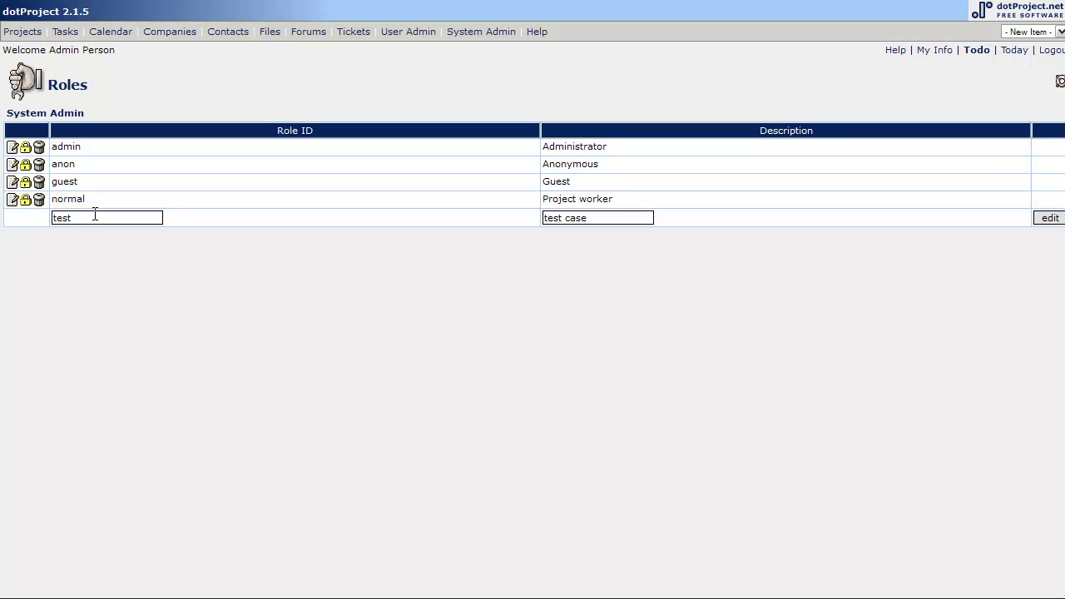
pyautogui.doubleClick(95, 217)
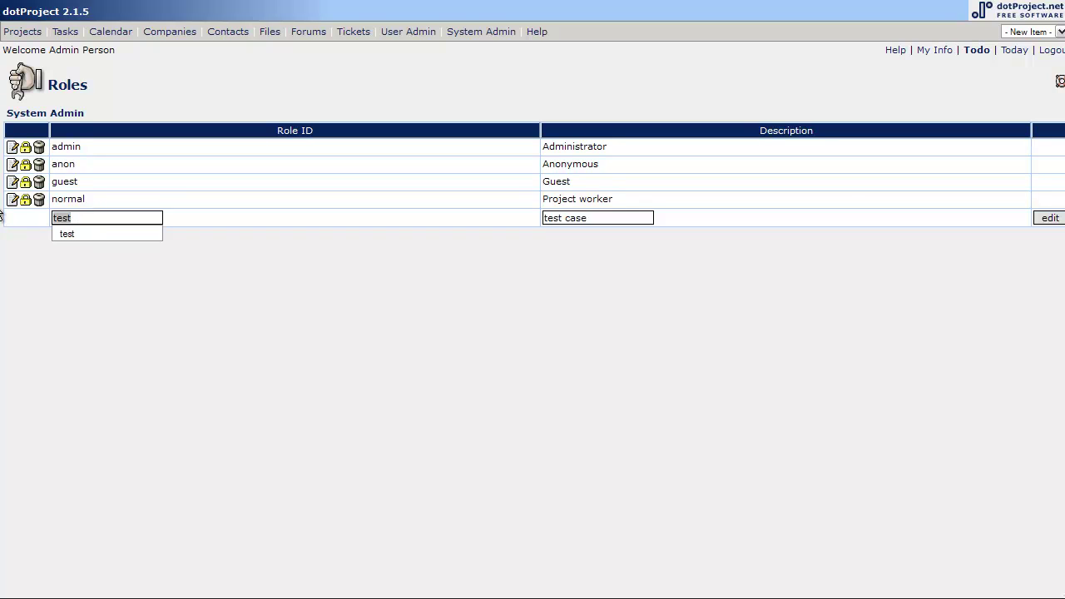
pyautogui.write('Client')
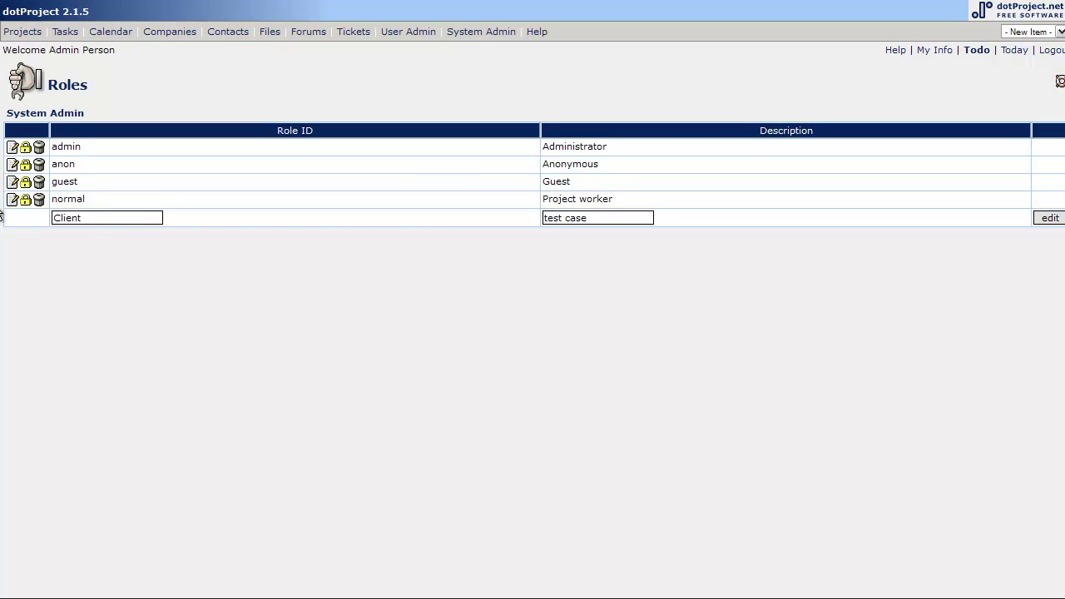
pyautogui.write('_Spacely')
pyautogui.press('Tab')
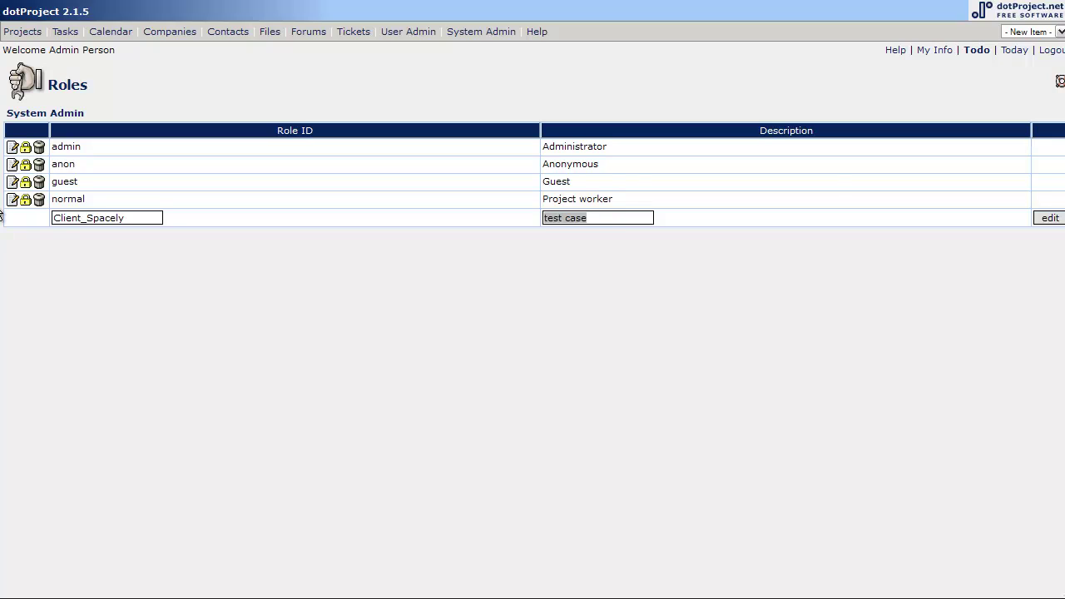
pyautogui.write('C')
pyautogui.press('BackSpace')
pyautogui.write('Spa')
pyautogui.press('BackSpace')
pyautogui.press('BackSpace')
pyautogui.write('pacely Sprocket')
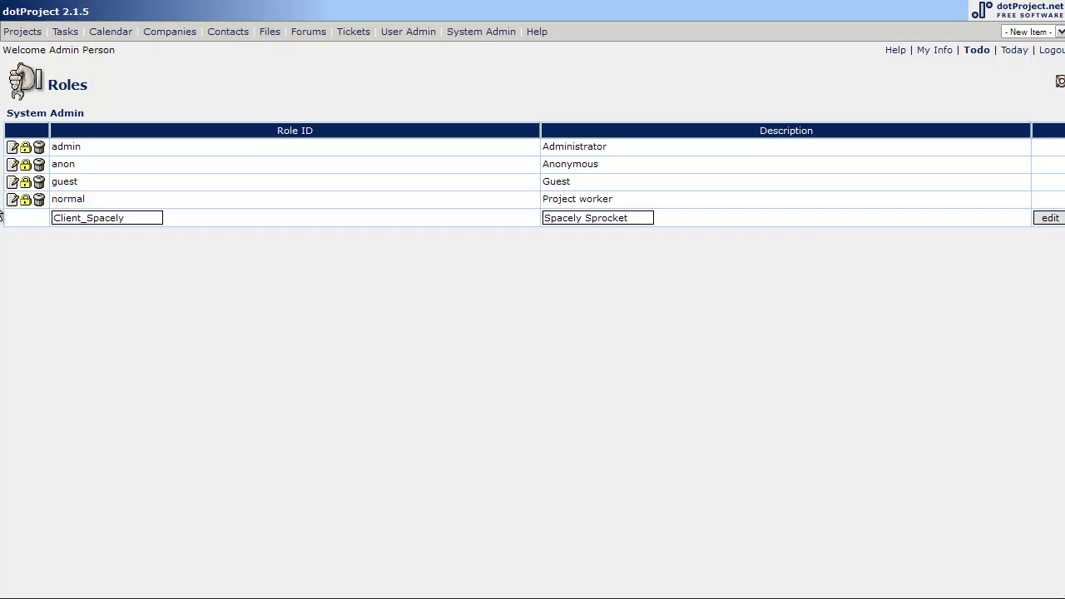
pyautogui.write(' Client')
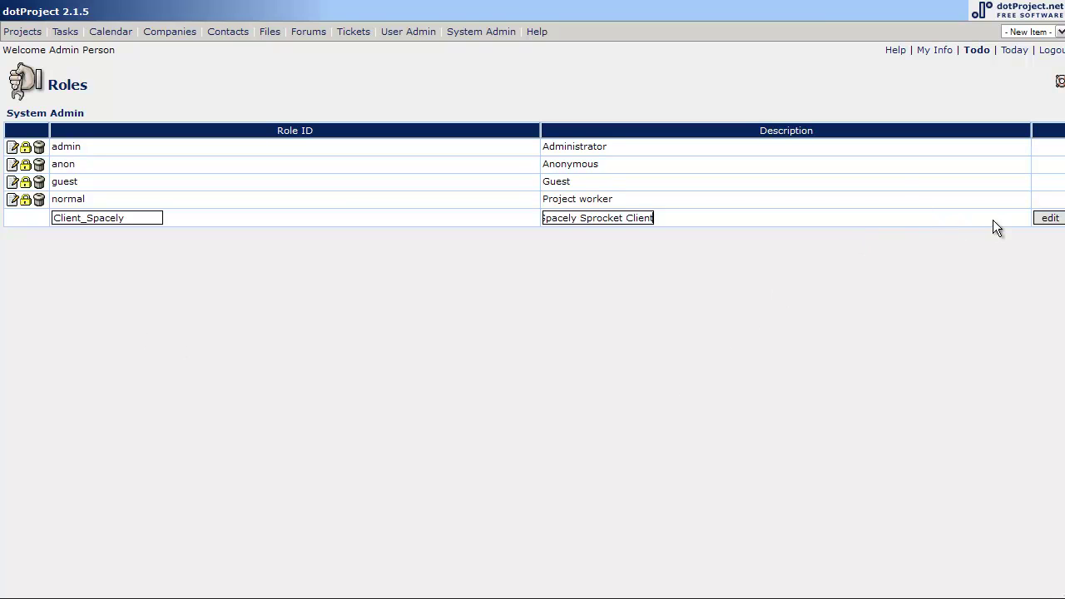
# Save the renamed Client_Spacely role and bring up its permissions.
pyautogui.click(1045, 218)
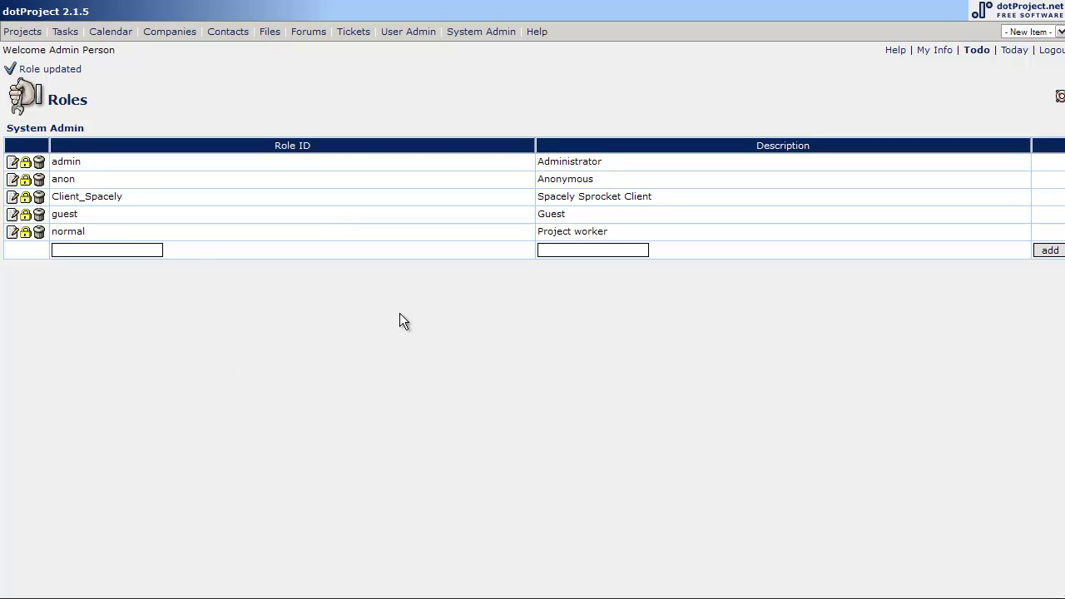
pyautogui.click(25, 197)
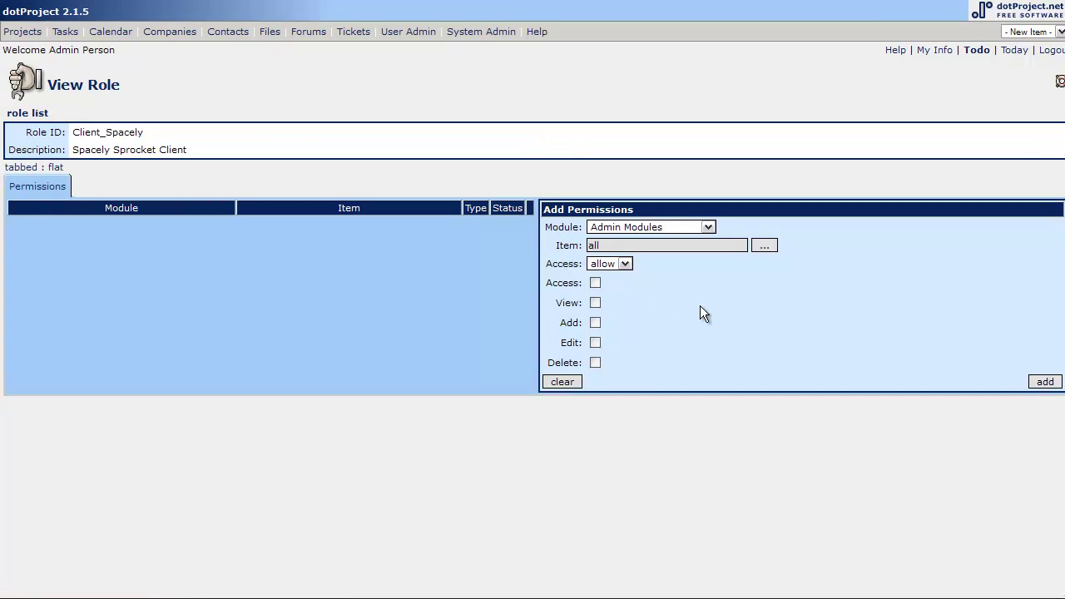
pyautogui.press('Down')
# Add a permission denying Admin Modules, then pick Non-Admin Modules for the next entry.
pyautogui.click(710, 226)
pyautogui.click(684, 239)
pyautogui.click(617, 263)
pyautogui.click(1045, 382)
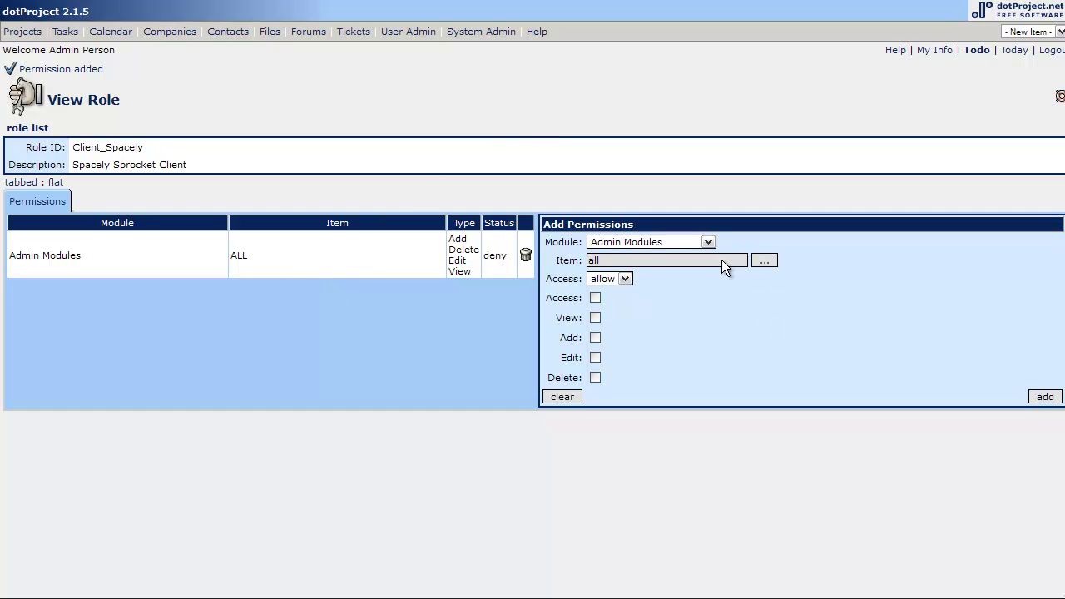
pyautogui.click(708, 244)
pyautogui.click(657, 277)
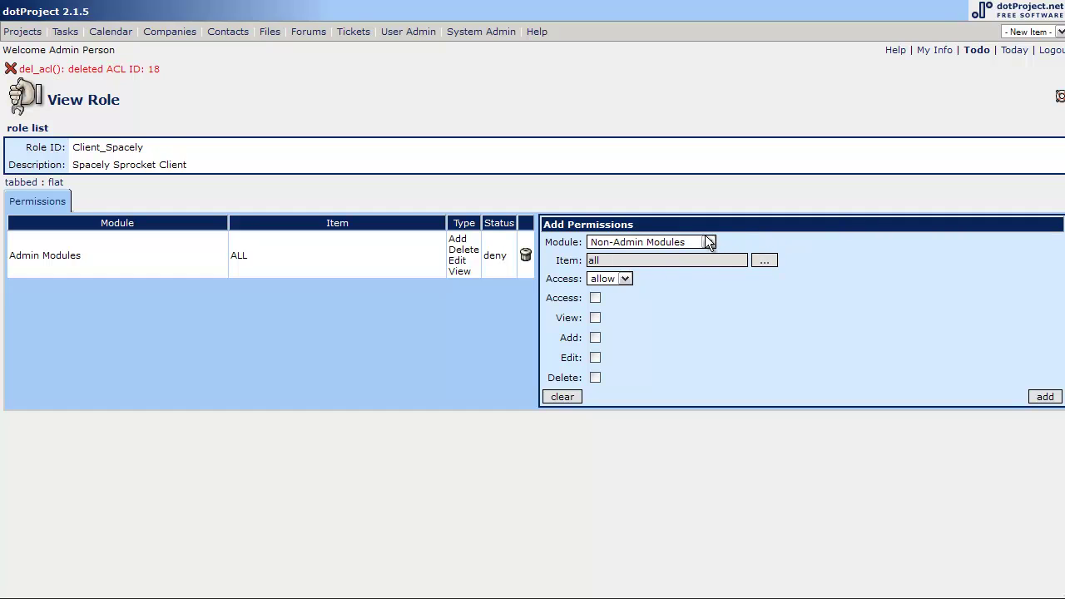
# Add a second permission denying all rights on Non-Admin Modules for all items.
pyautogui.click(708, 241)
pyautogui.click(708, 242)
pyautogui.click(623, 280)
pyautogui.click(1046, 397)
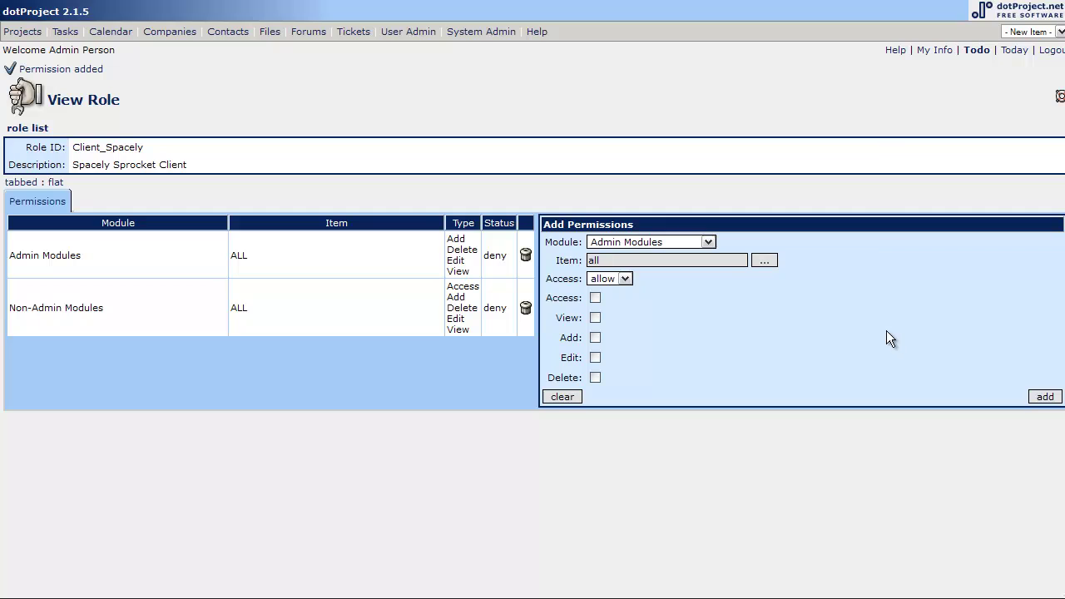
# Add a third permission denying all rights on the Companies module for all items.
pyautogui.click(708, 242)
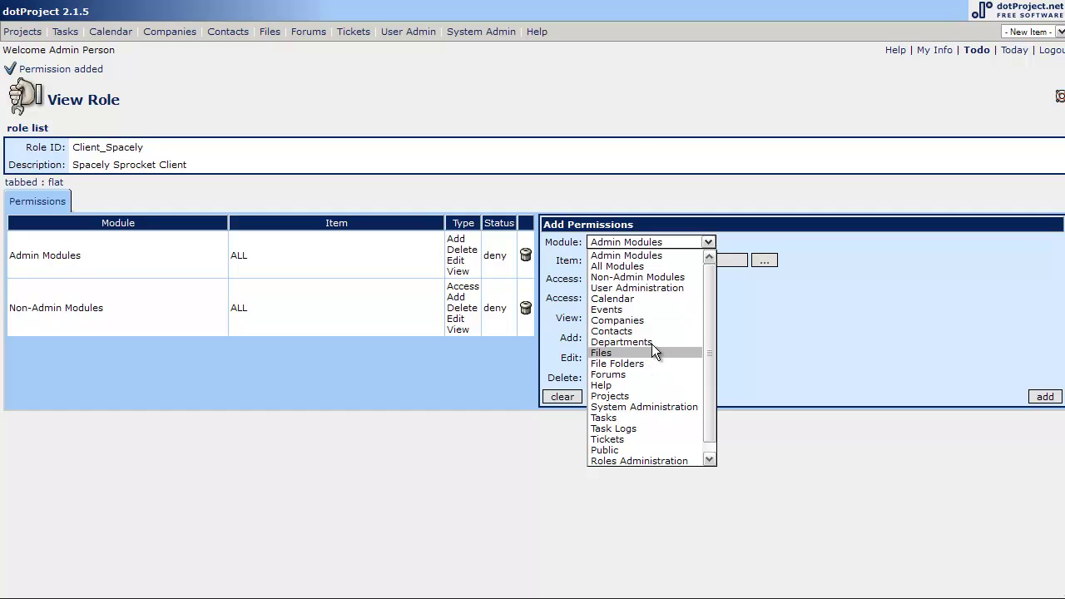
pyautogui.click(650, 321)
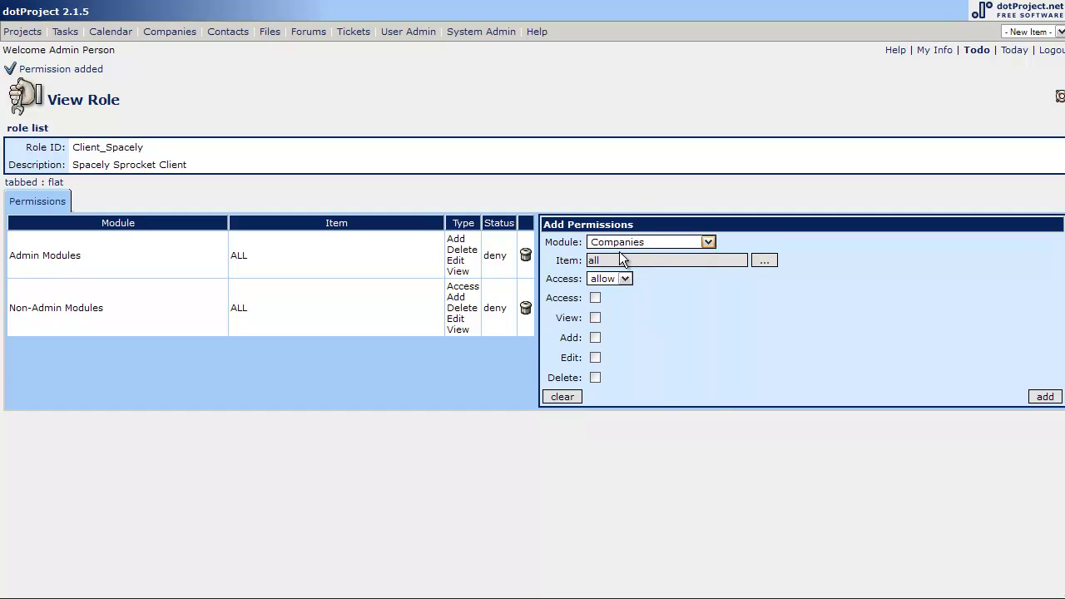
pyautogui.click(625, 279)
pyautogui.click(595, 298)
pyautogui.click(1045, 398)
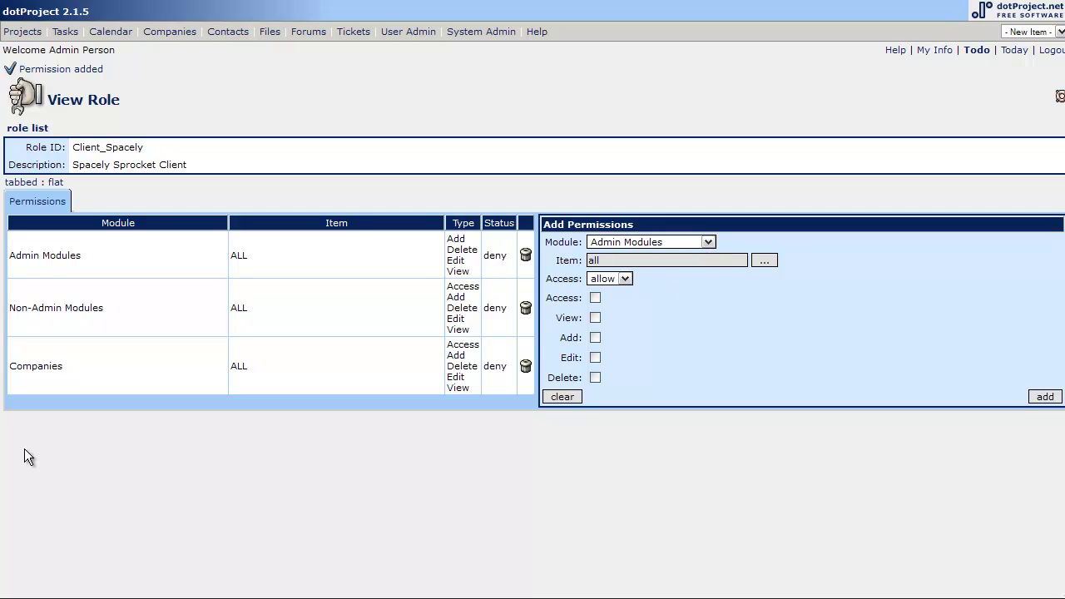
pyautogui.click(709, 242)
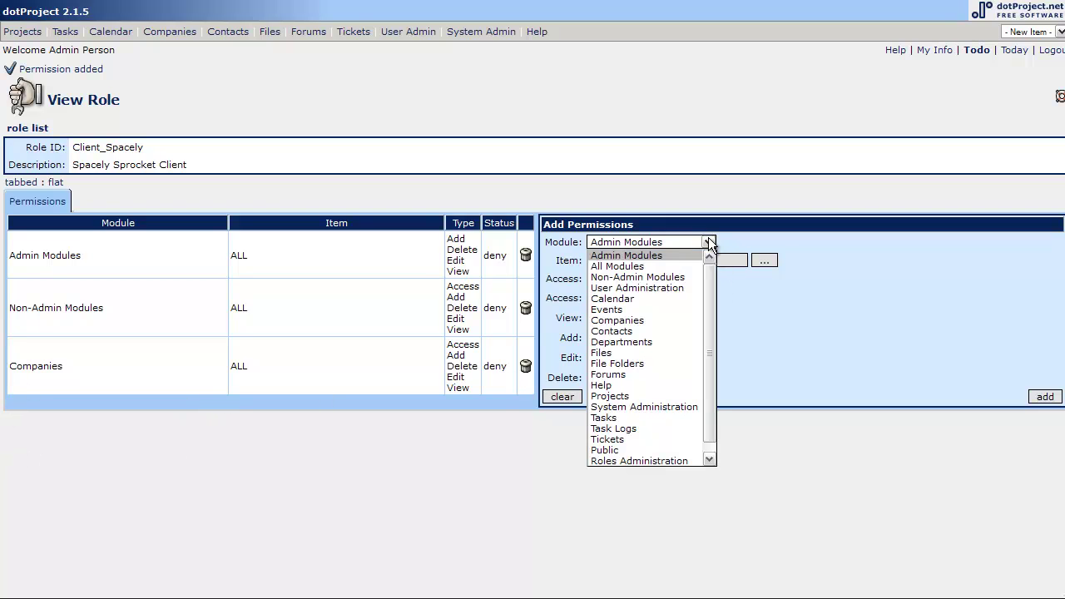
# Add an allow permission with Access and View on the Spacely Sprockets company only.
pyautogui.click(645, 321)
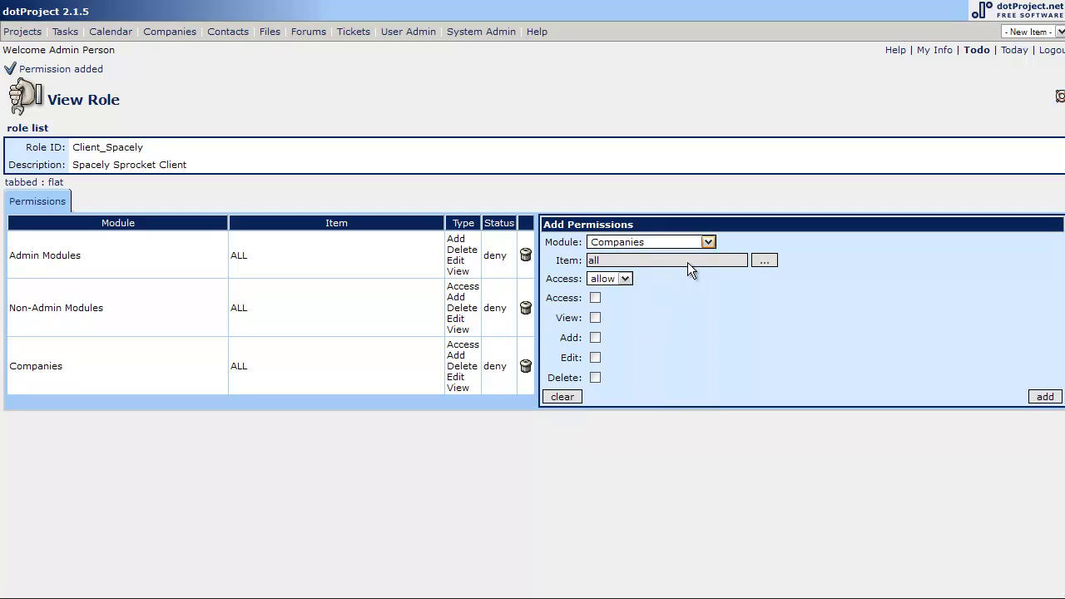
pyautogui.click(763, 261)
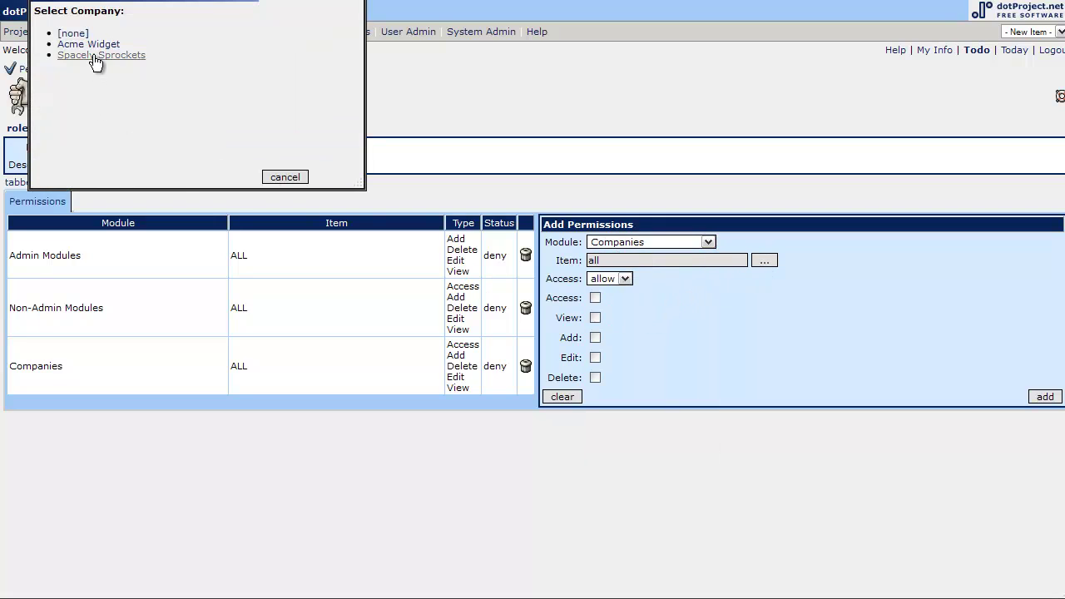
pyautogui.click(93, 55)
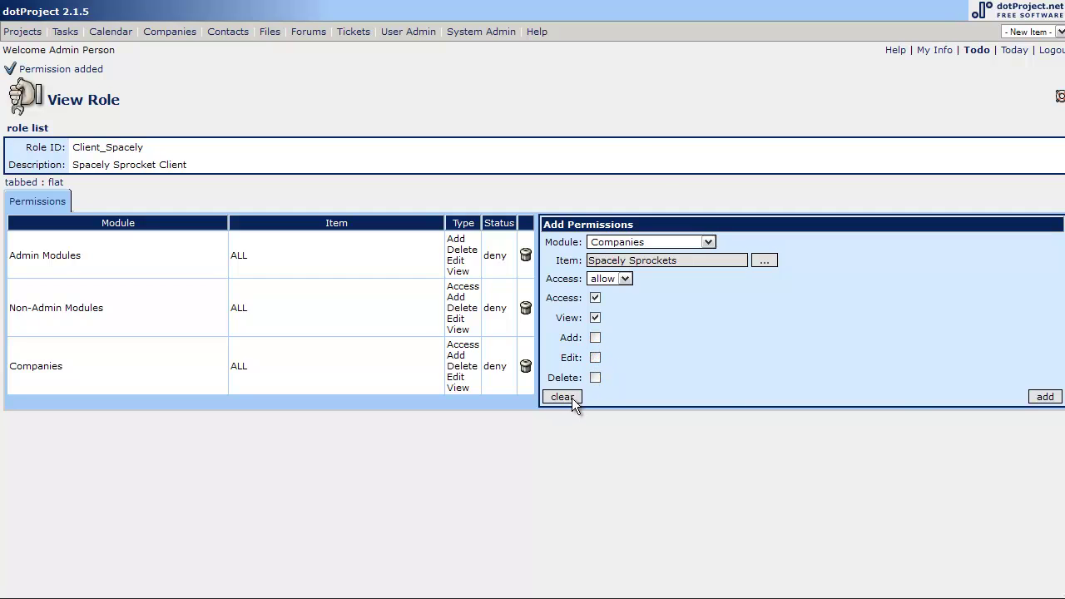
pyautogui.click(1042, 398)
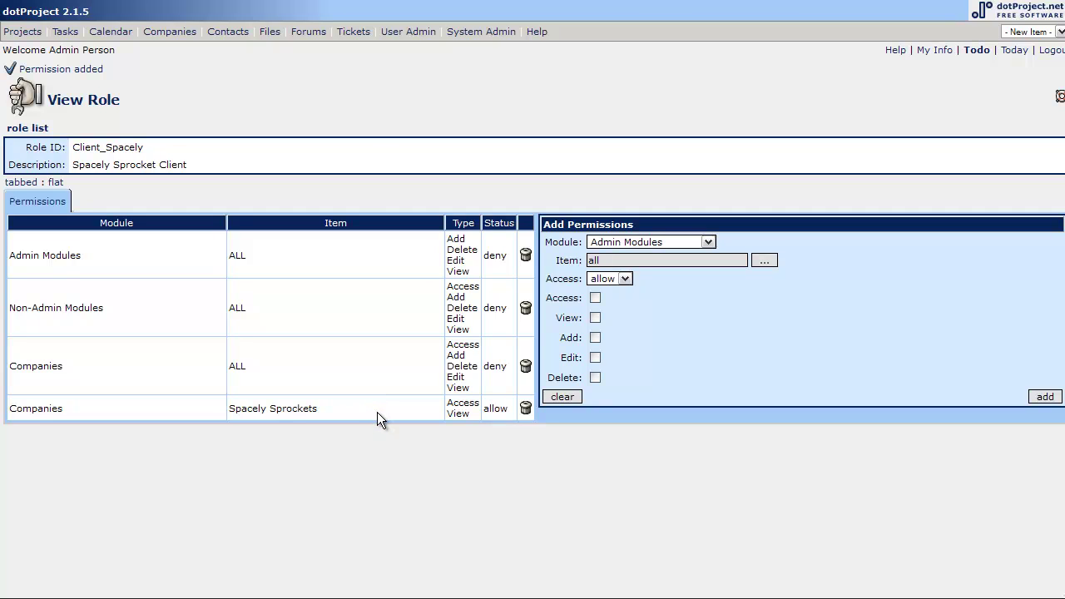
# Add an allow permission with Access and View on all Projects, choosing no specific project.
pyautogui.click(708, 242)
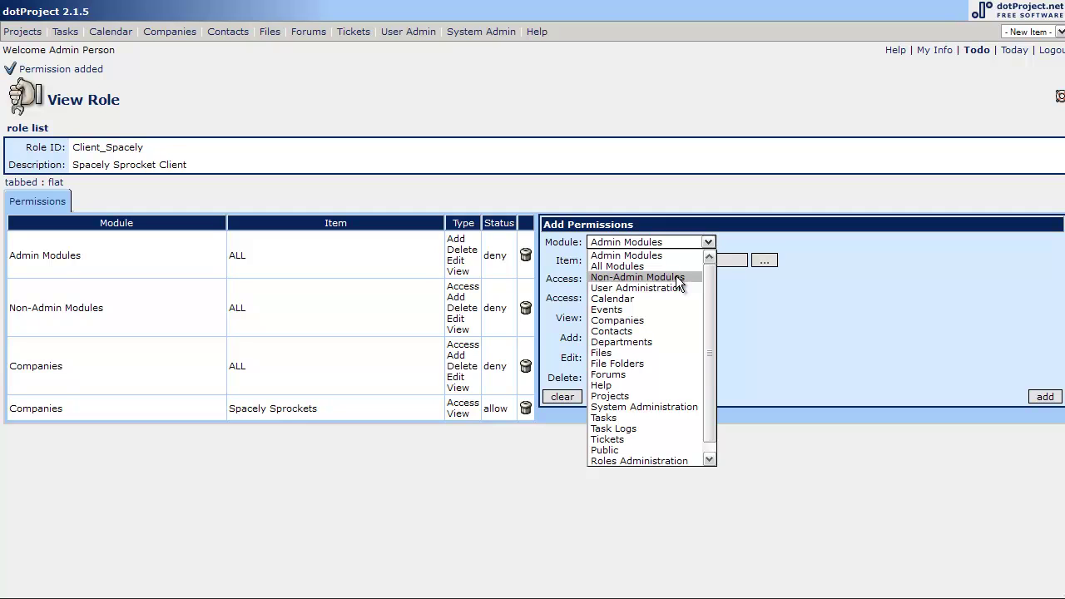
pyautogui.click(638, 399)
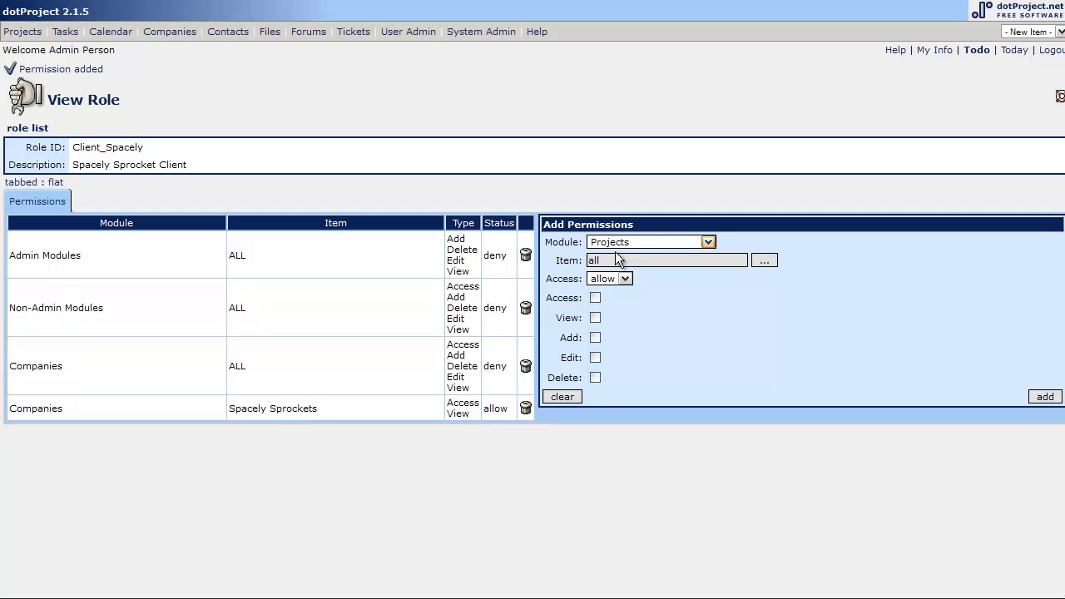
pyautogui.click(763, 260)
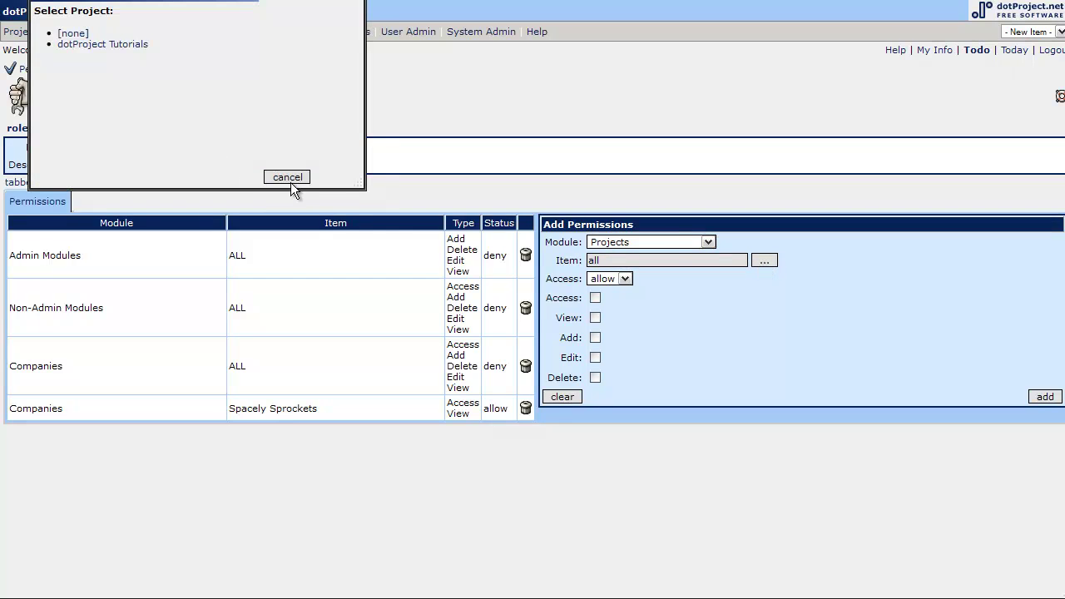
pyautogui.click(290, 181)
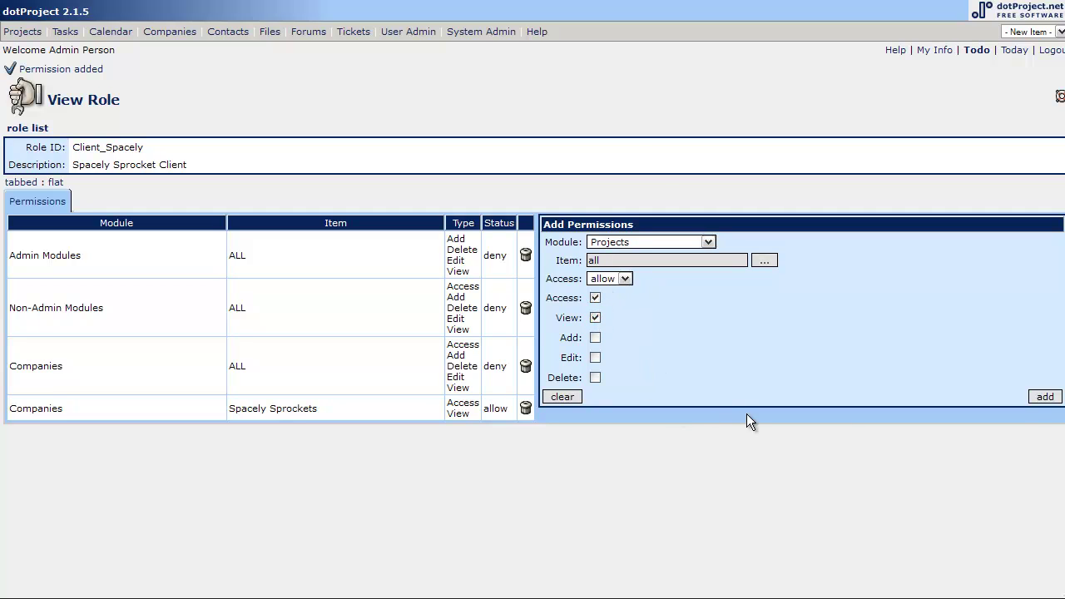
pyautogui.click(1042, 397)
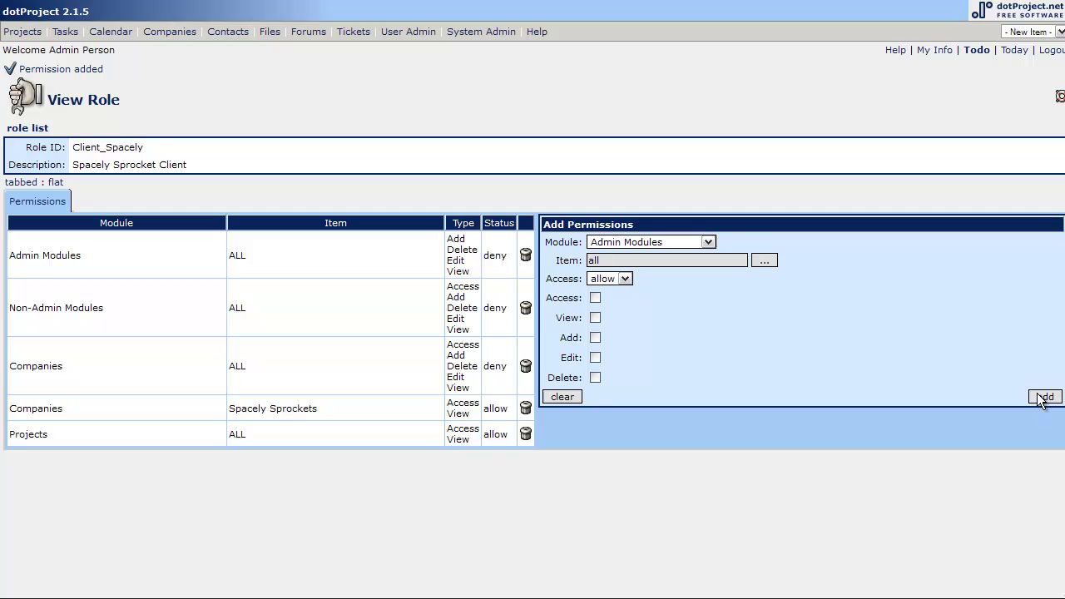
pyautogui.click(657, 241)
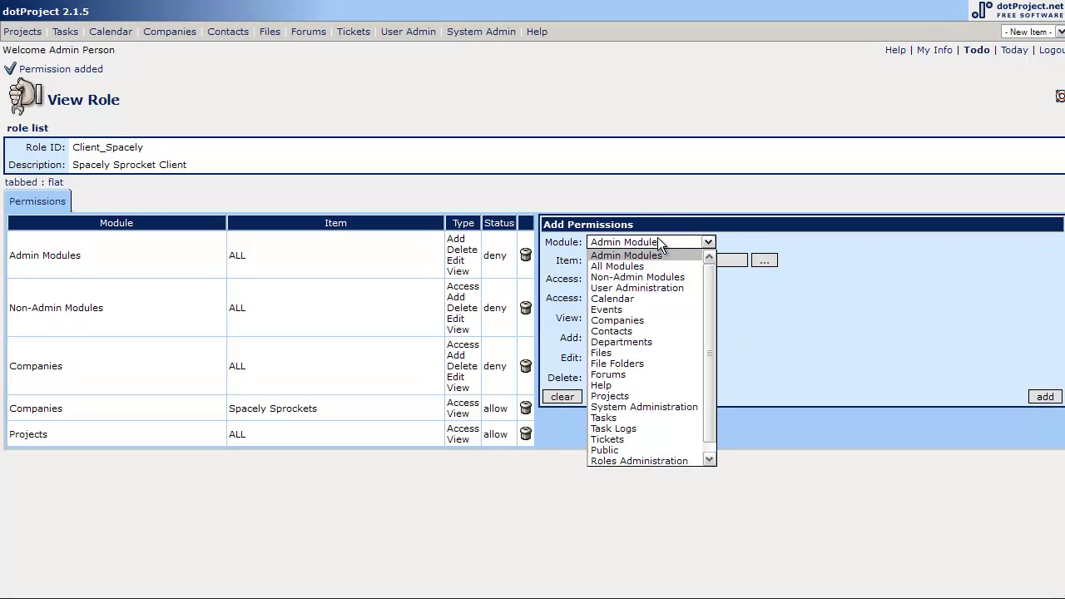
# Add an allow permission giving Client_Spacely access and view rights on all Tasks.
pyautogui.click(642, 419)
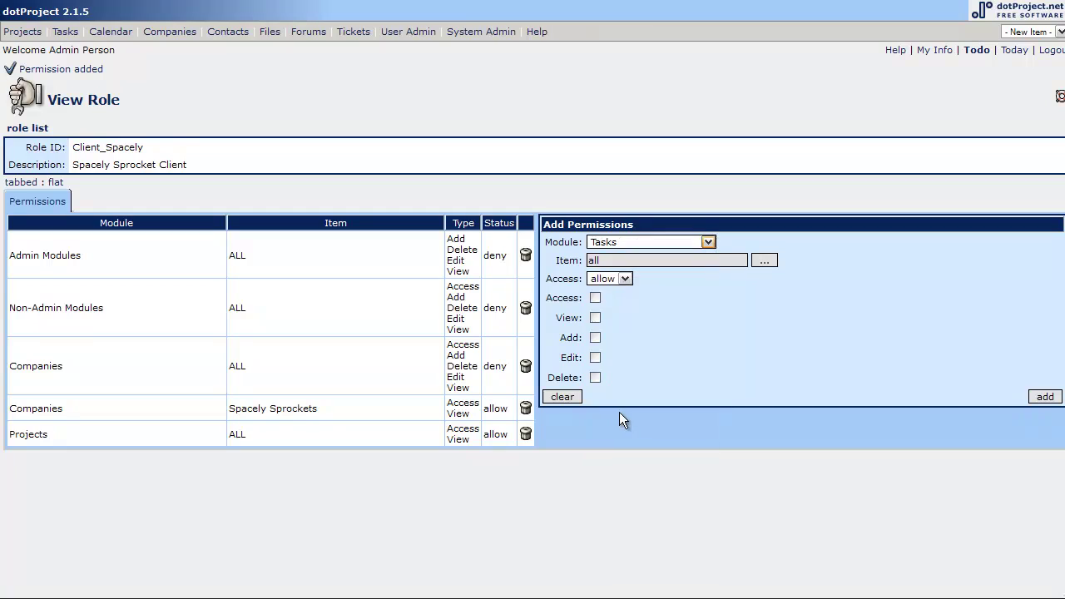
pyautogui.click(595, 298)
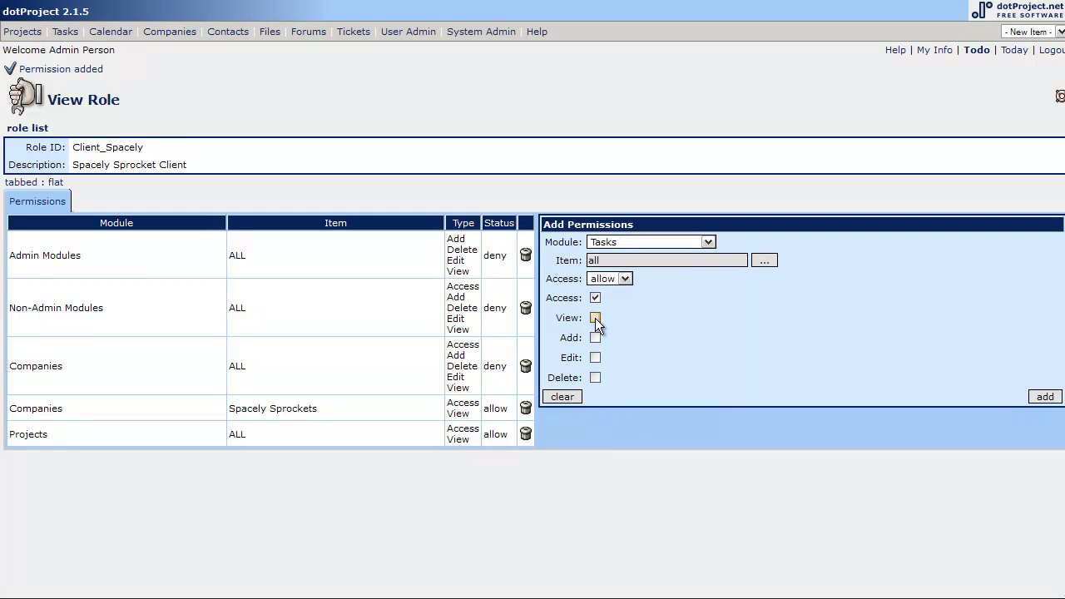
pyautogui.click(1044, 397)
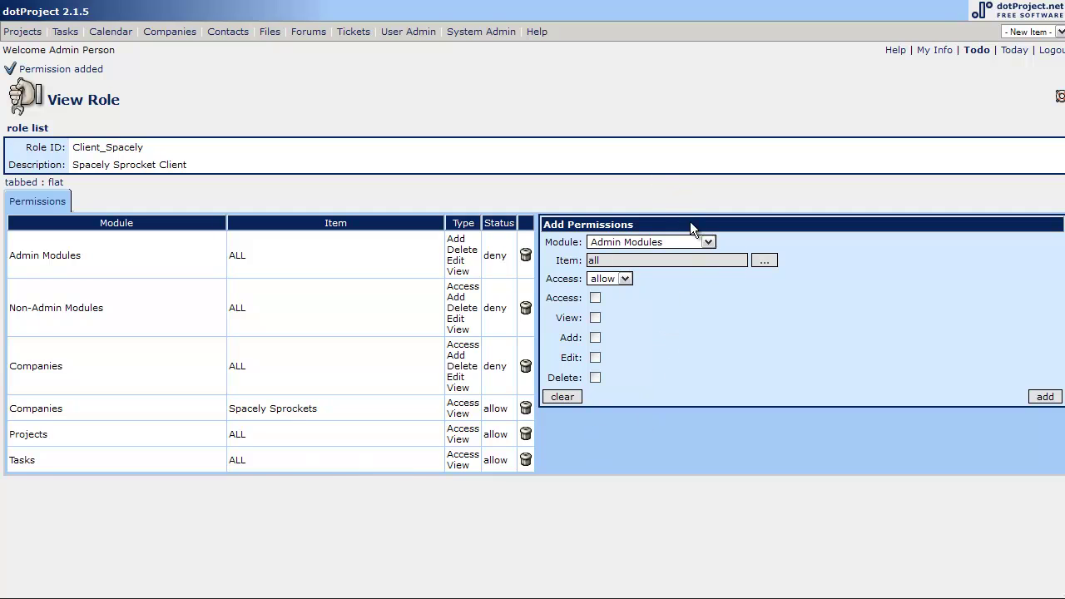
# Add an allow permission giving Client_Spacely access and view rights on the Events module.
pyautogui.click(708, 242)
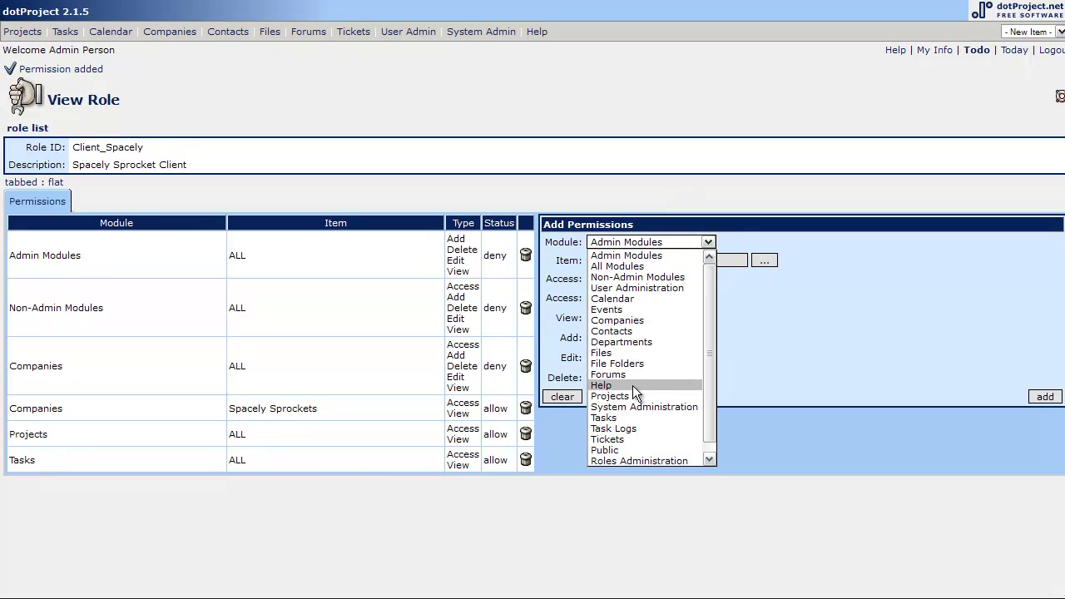
pyautogui.click(619, 310)
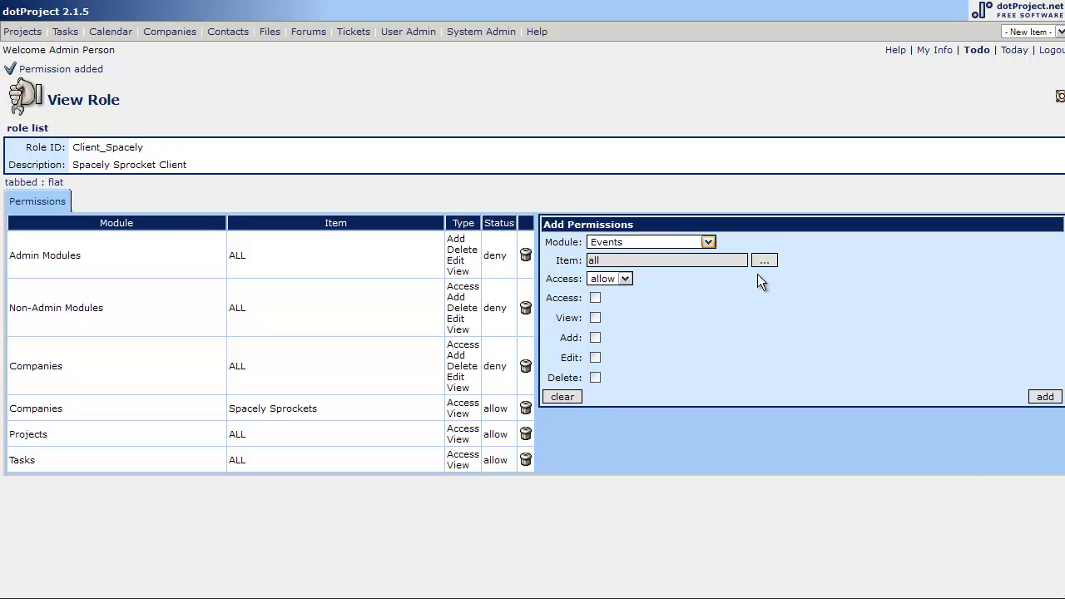
pyautogui.click(625, 280)
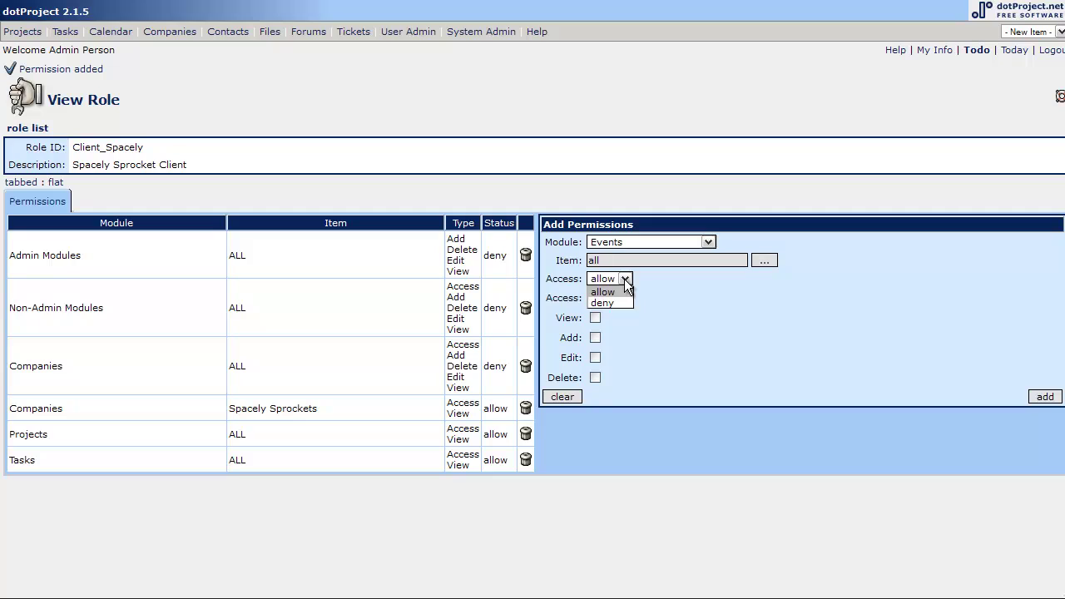
pyautogui.click(618, 292)
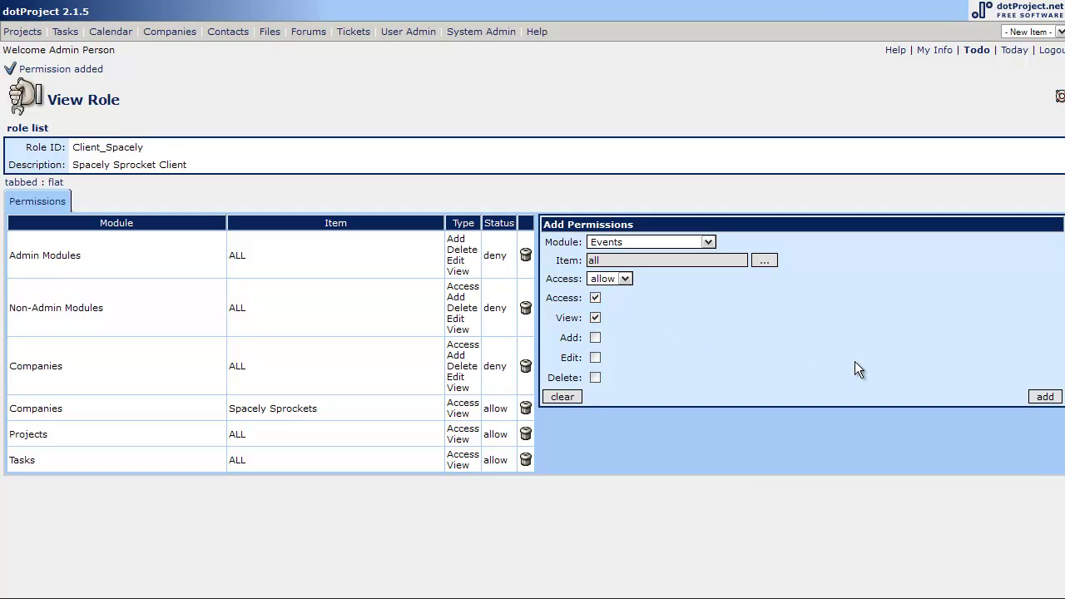
pyautogui.click(1045, 397)
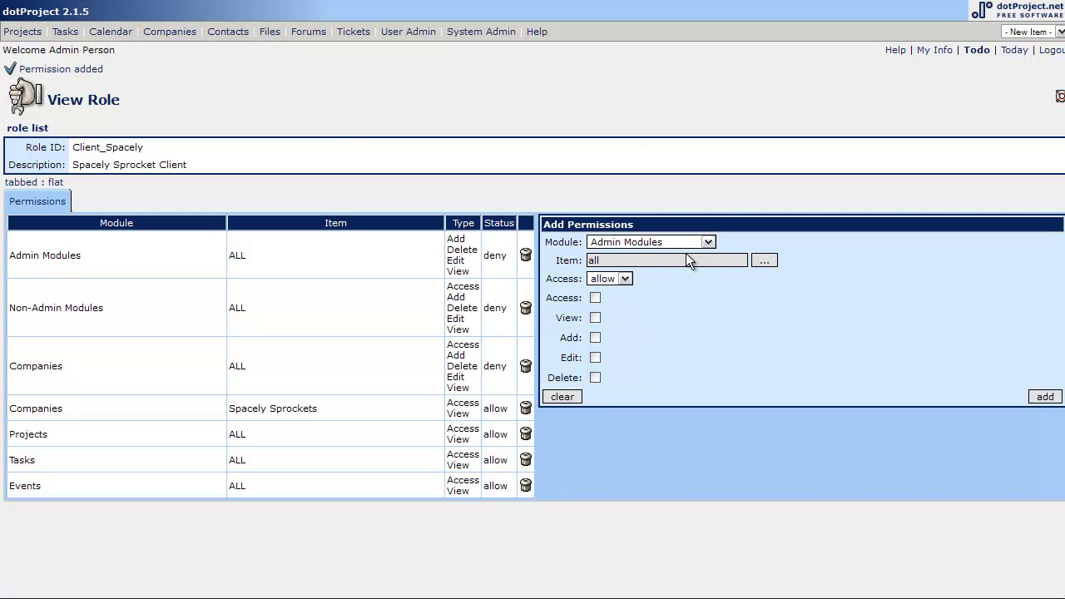
# Add an allow permission giving Client_Spacely access and view rights on the Calendar module.
pyautogui.click(705, 242)
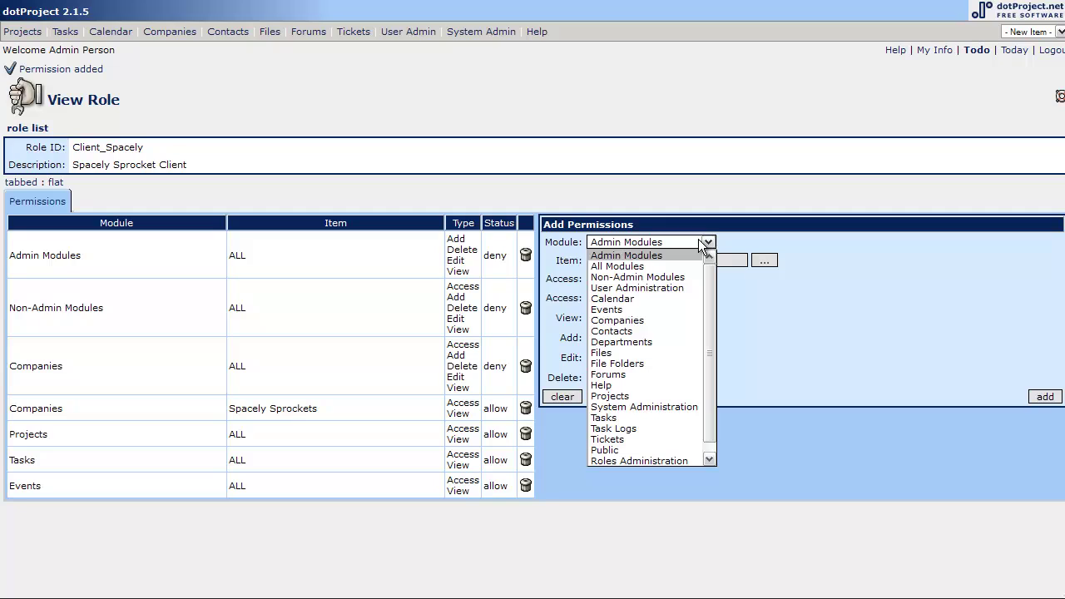
pyautogui.click(651, 298)
pyautogui.click(595, 298)
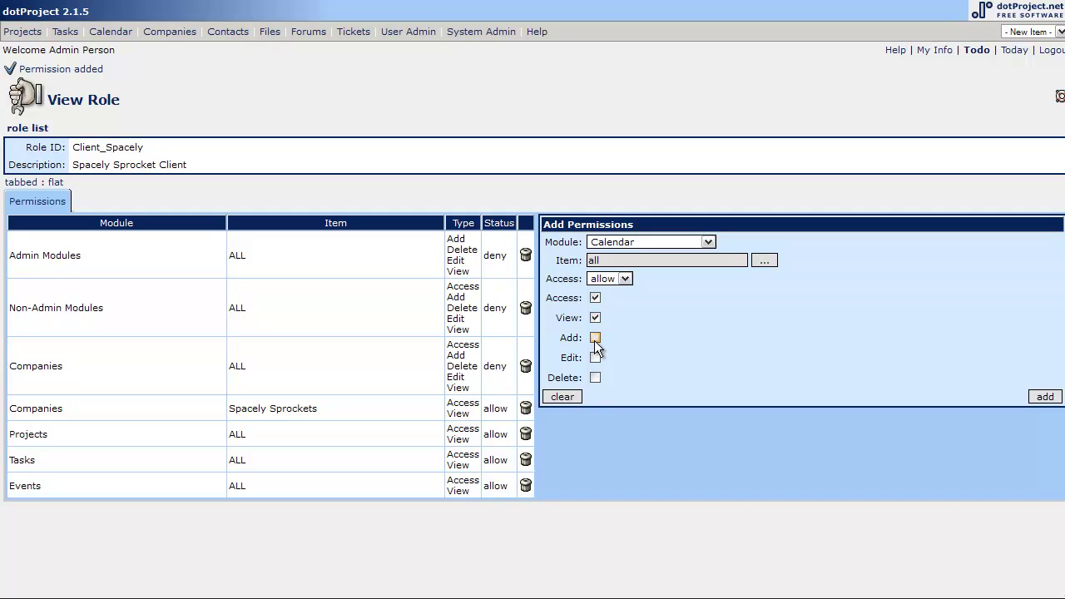
pyautogui.click(626, 279)
pyautogui.click(626, 281)
pyautogui.click(1041, 397)
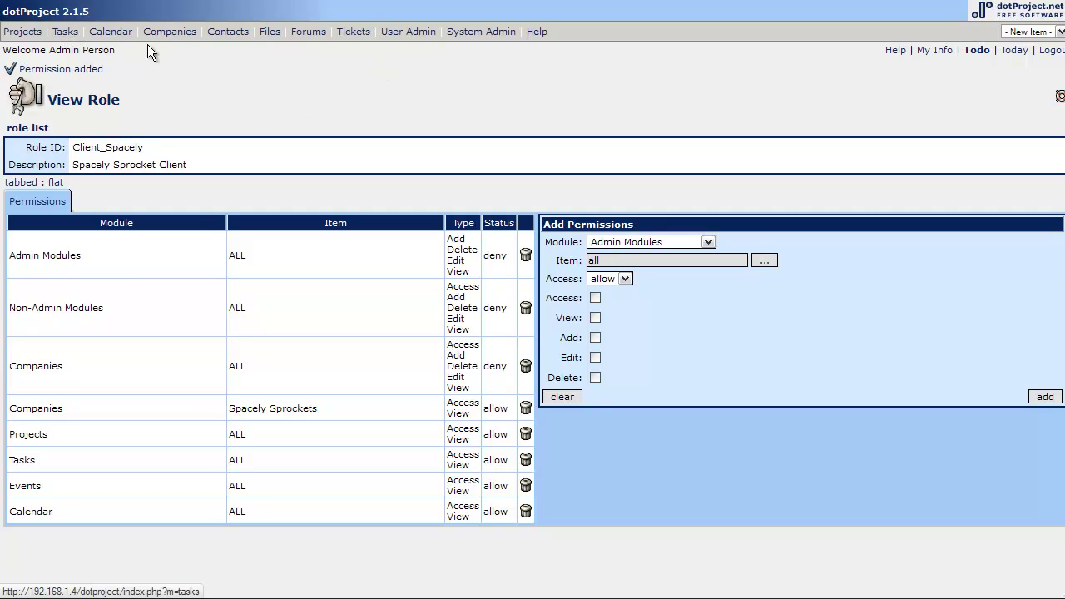
# Start a new user in User Administration, entering the login name and keeping Default User type.
pyautogui.click(420, 35)
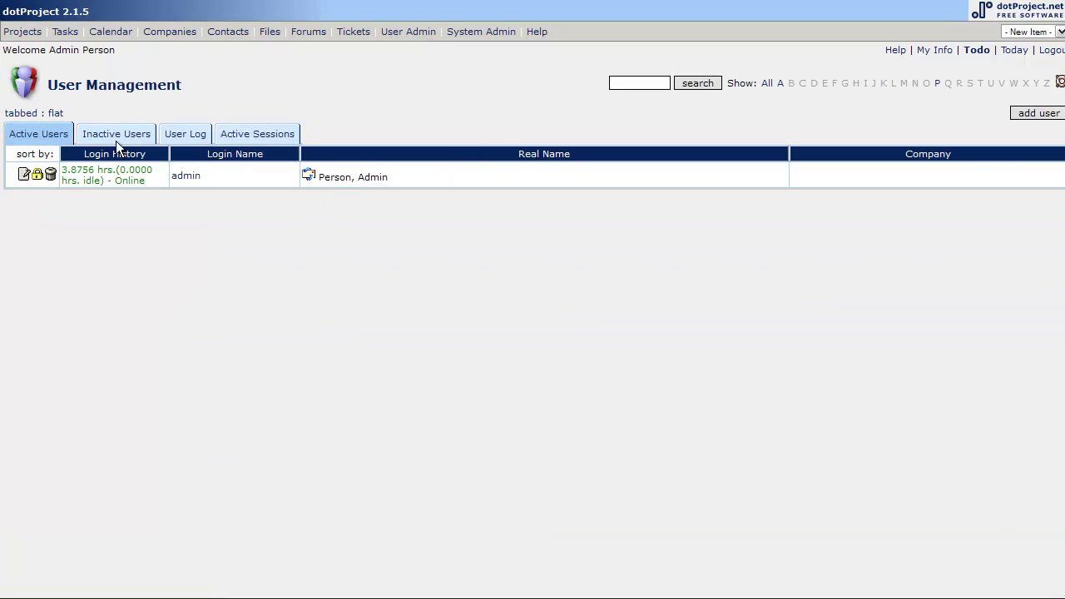
pyautogui.click(1039, 116)
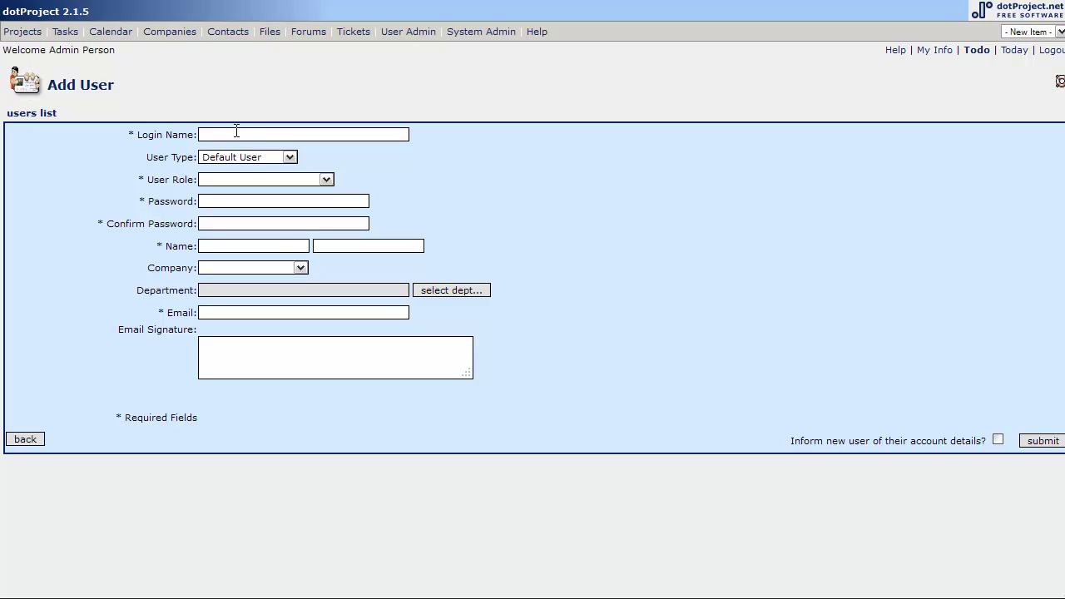
pyautogui.write('Jane')
pyautogui.press('BackSpace')
pyautogui.press('BackSpace')
pyautogui.press('BackSpace')
pyautogui.press('BackSpace')
pyautogui.write('Jjetson')
pyautogui.press('Tab')
pyautogui.click(247, 162)
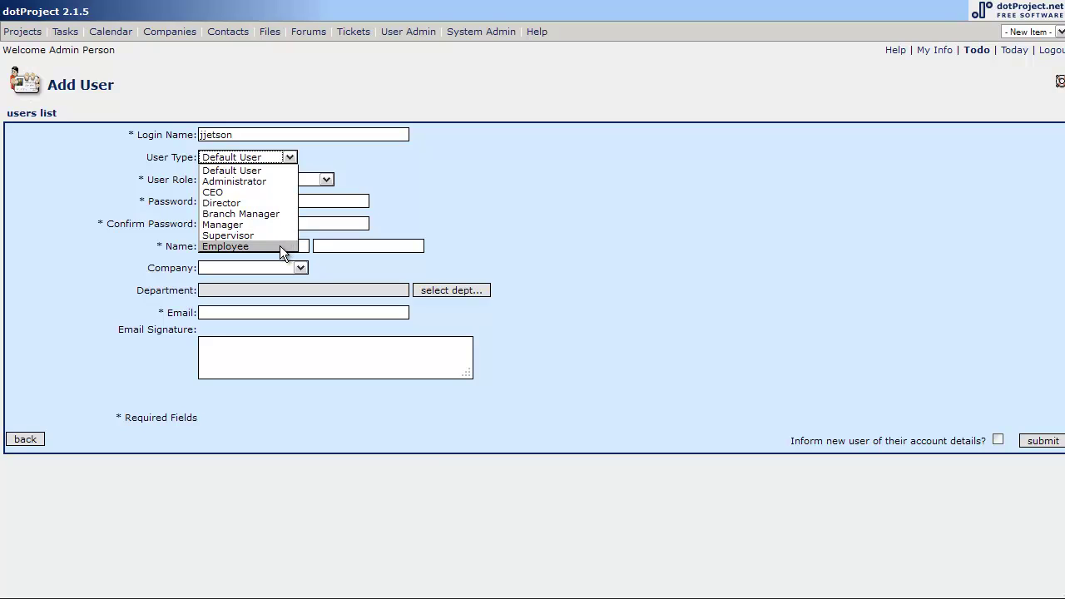
pyautogui.click(284, 171)
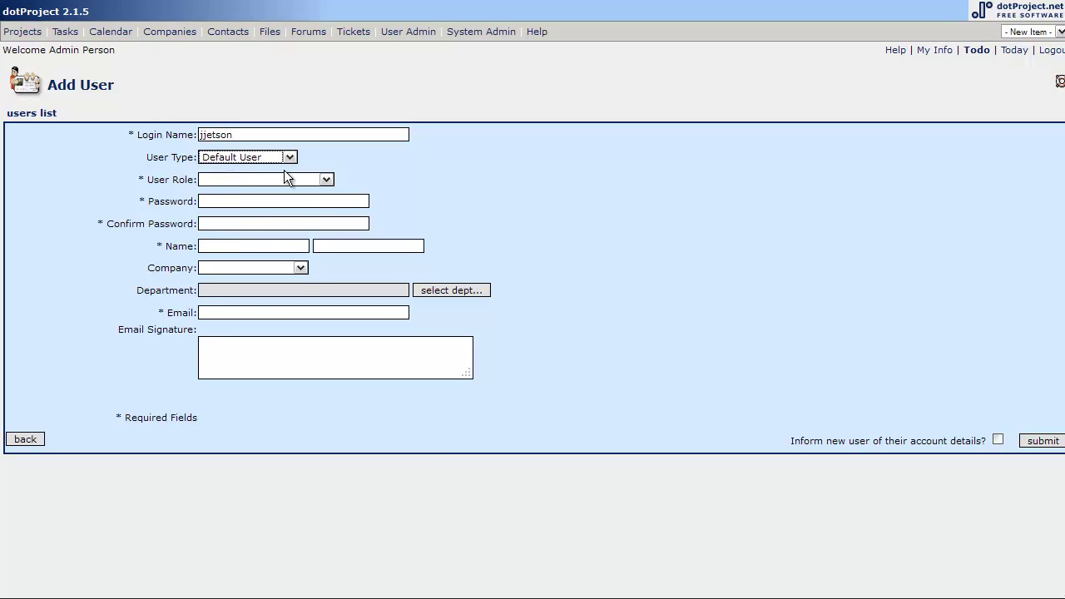
# Set the new user's role to Spacely Sprocket Client.
pyautogui.click(250, 179)
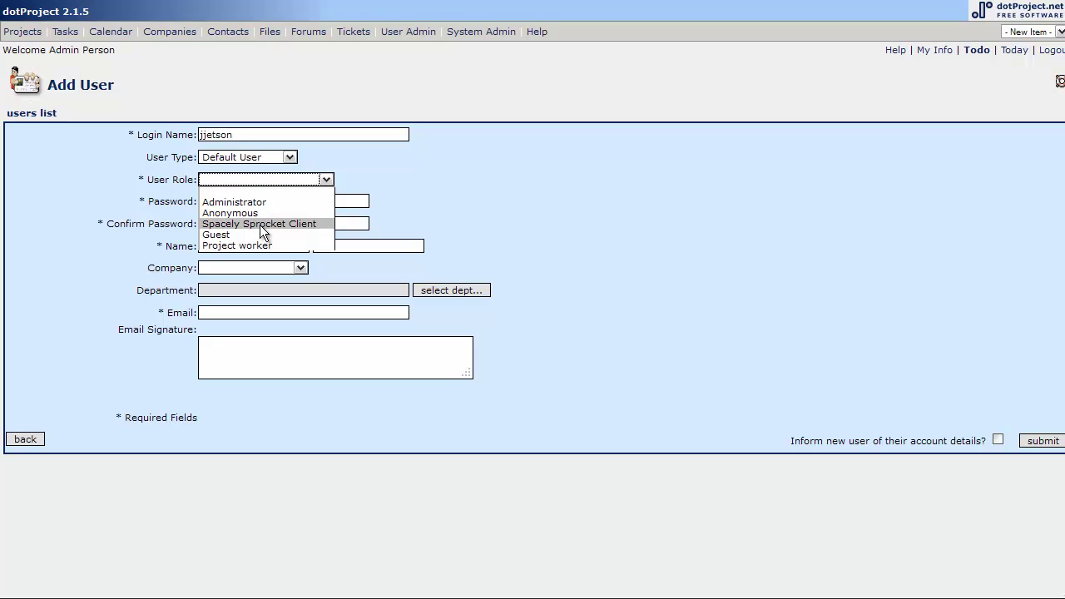
pyautogui.click(260, 223)
pyautogui.click(232, 202)
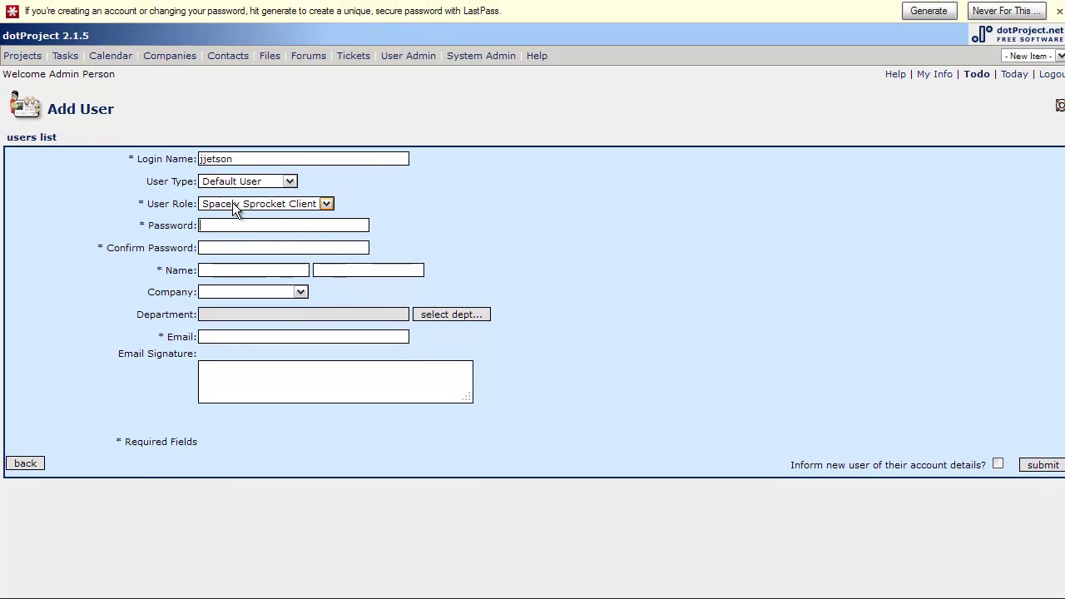
pyautogui.click(1058, 10)
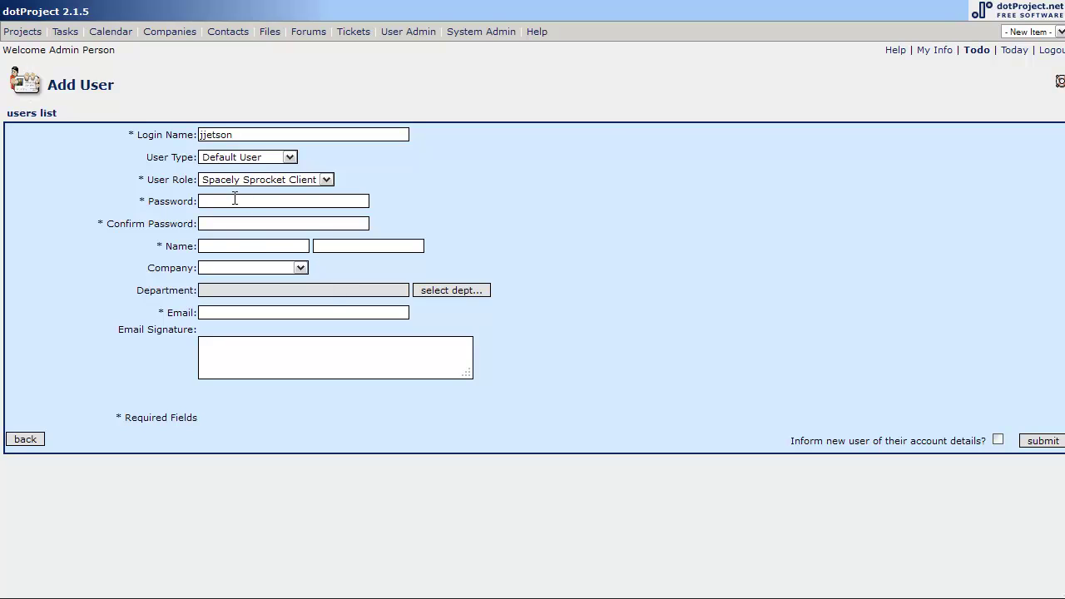
# Enter the password twice, the user's full name, company Spacely Sprockets, and their e-mail address.
pyautogui.click(230, 203)
pyautogui.write('testtestJane Jetson')
pyautogui.press('Tab')
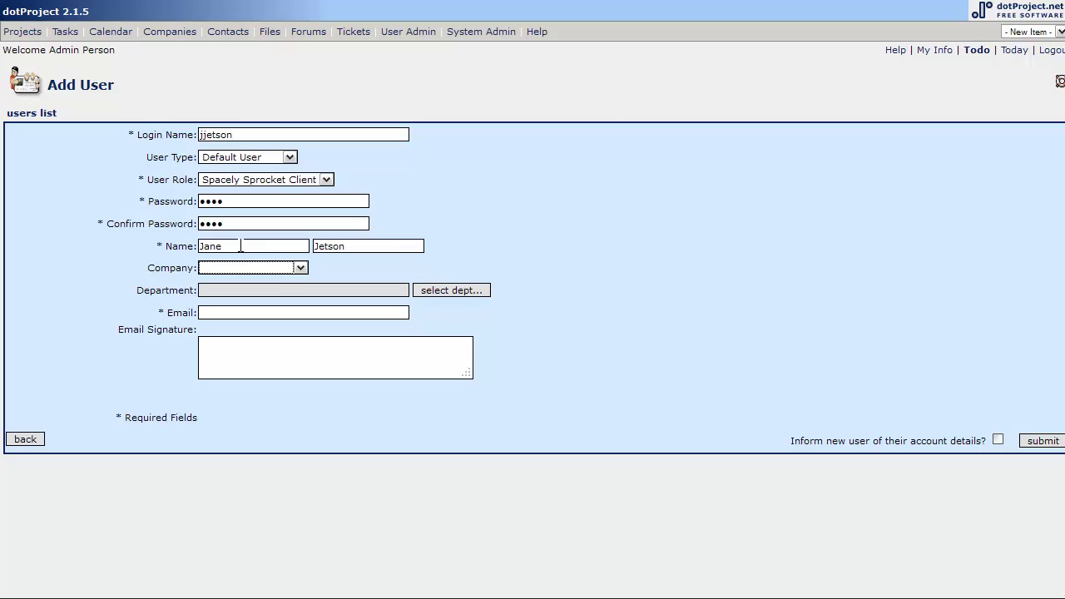
pyautogui.press('s')
pyautogui.press('Tab')
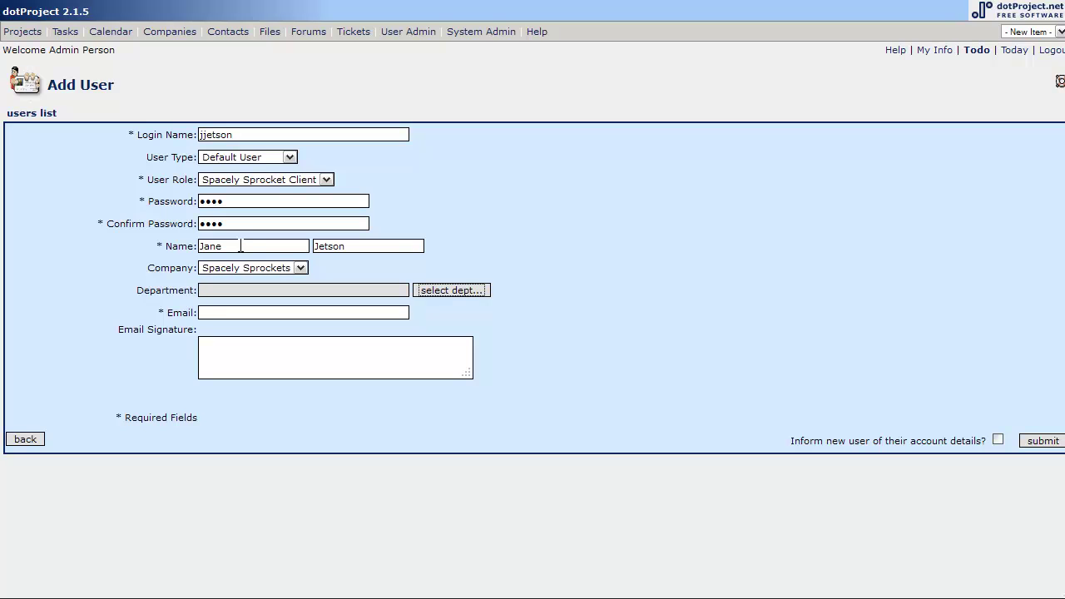
pyautogui.press('Tab')
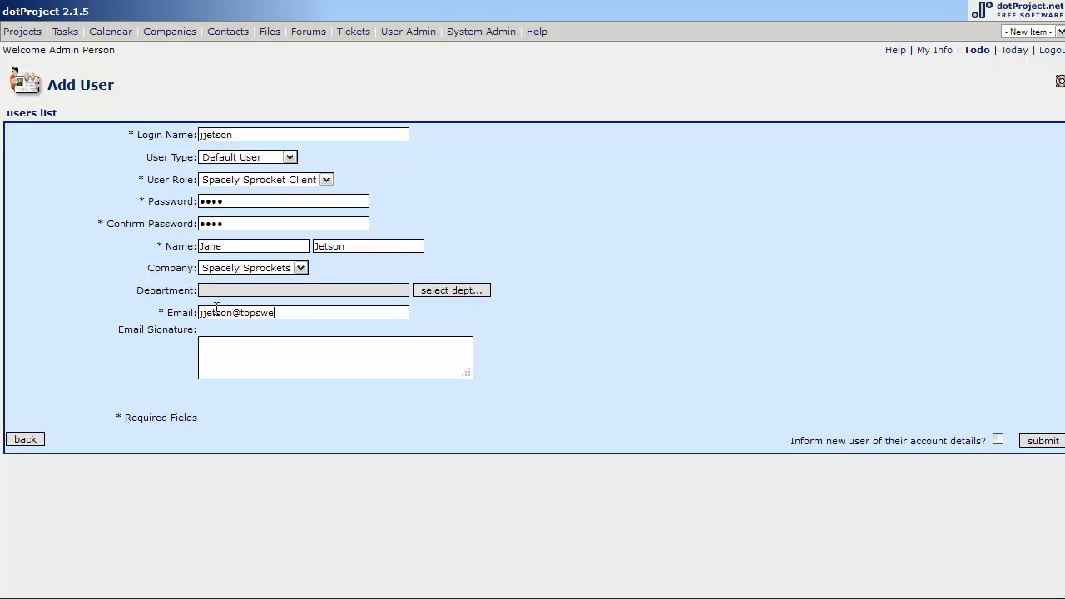
# Submit the new user, then switch between its Roles and Permissions views to review them.
pyautogui.click(1048, 442)
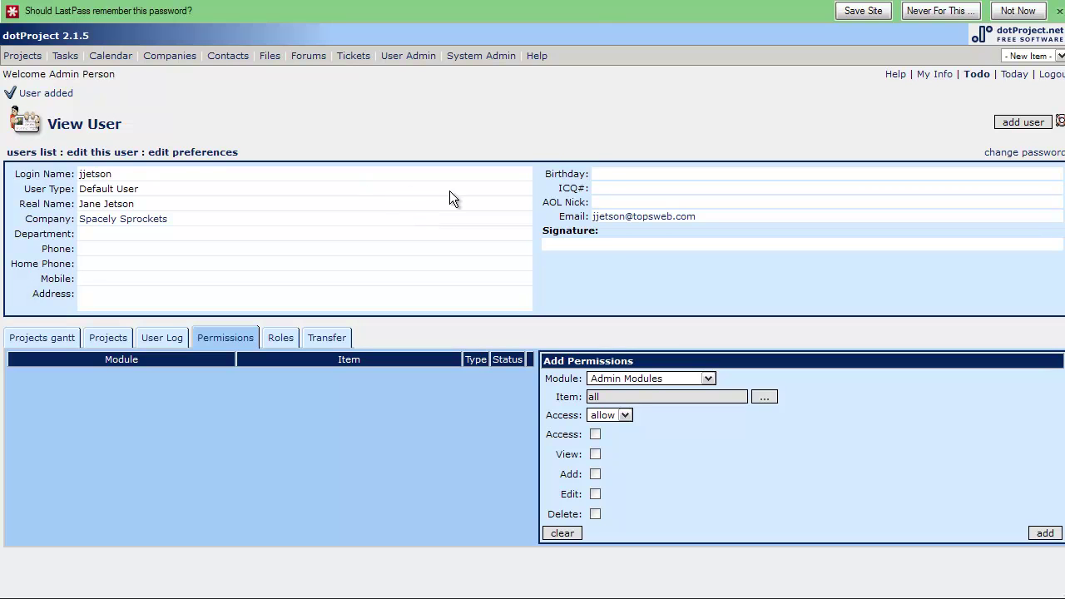
pyautogui.click(281, 338)
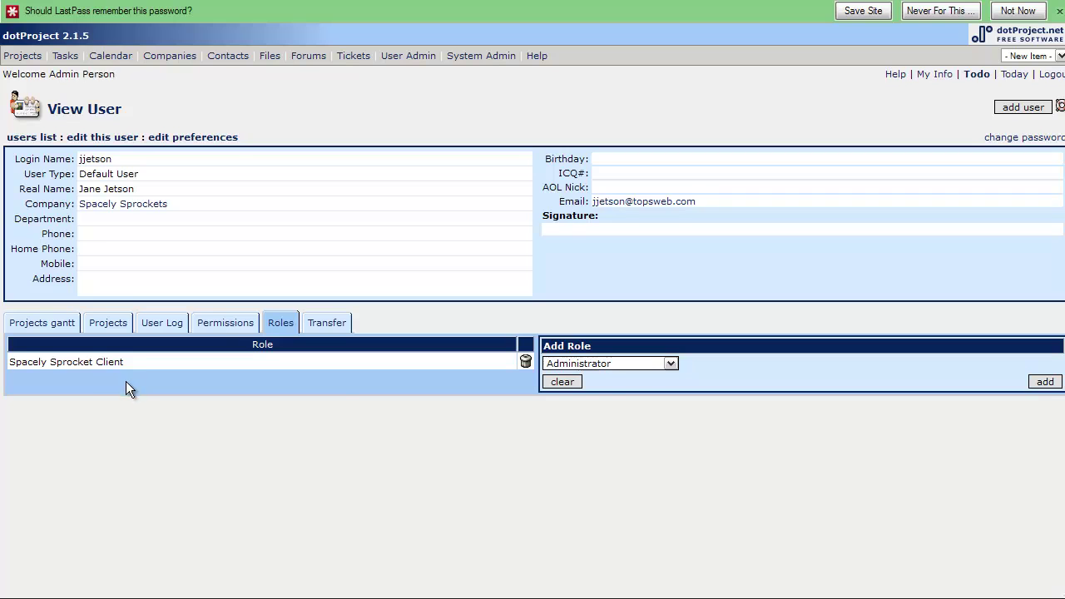
pyautogui.click(227, 323)
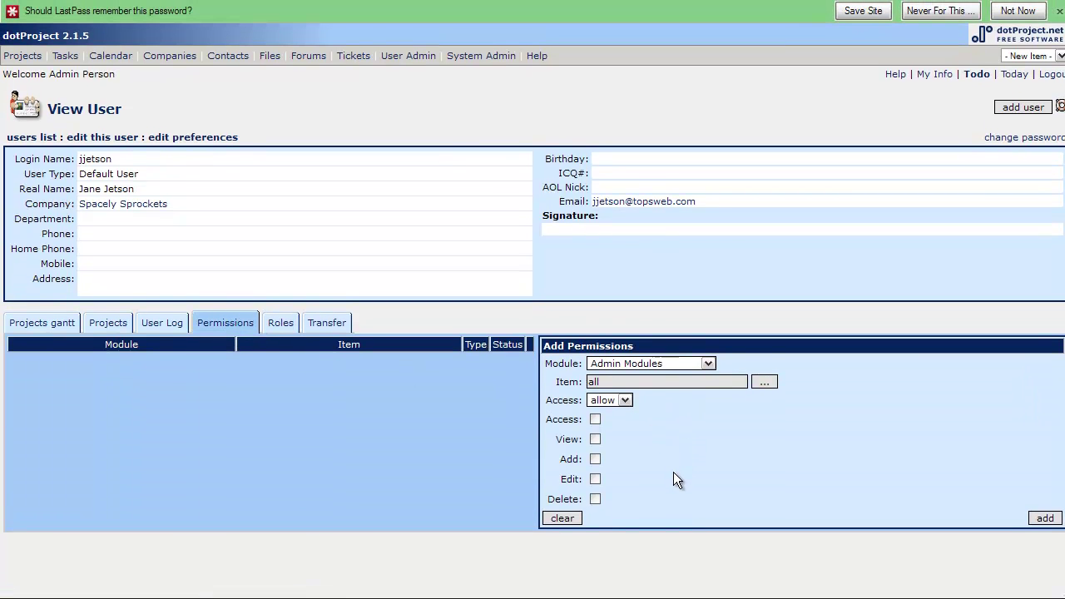
pyautogui.click(278, 327)
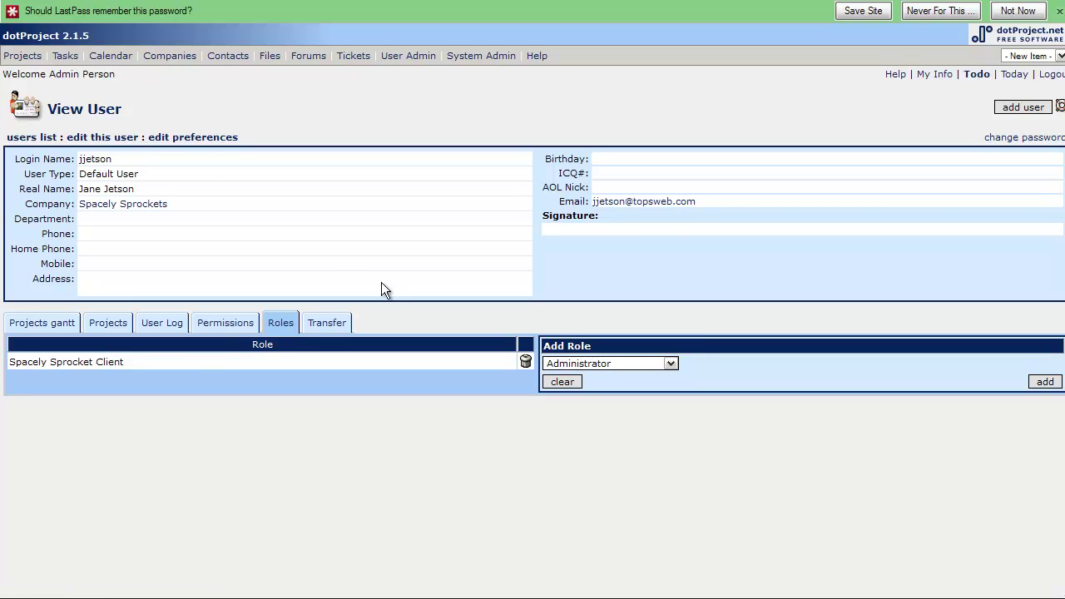
pyautogui.click(233, 316)
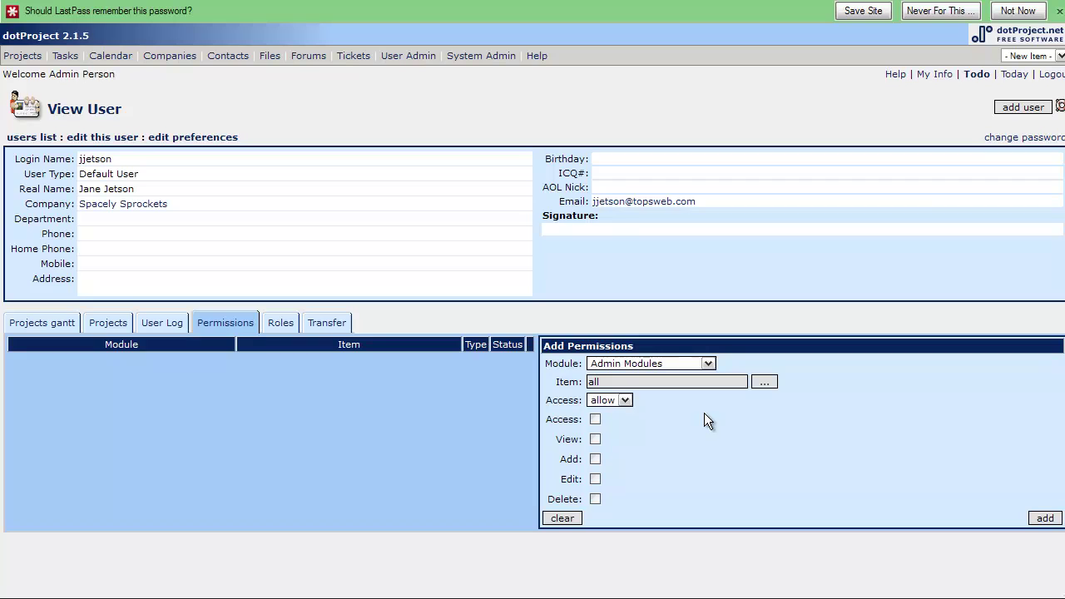
# Close the LastPass password prompt and display the user's Spacely Sprocket Client role.
pyautogui.click(1059, 11)
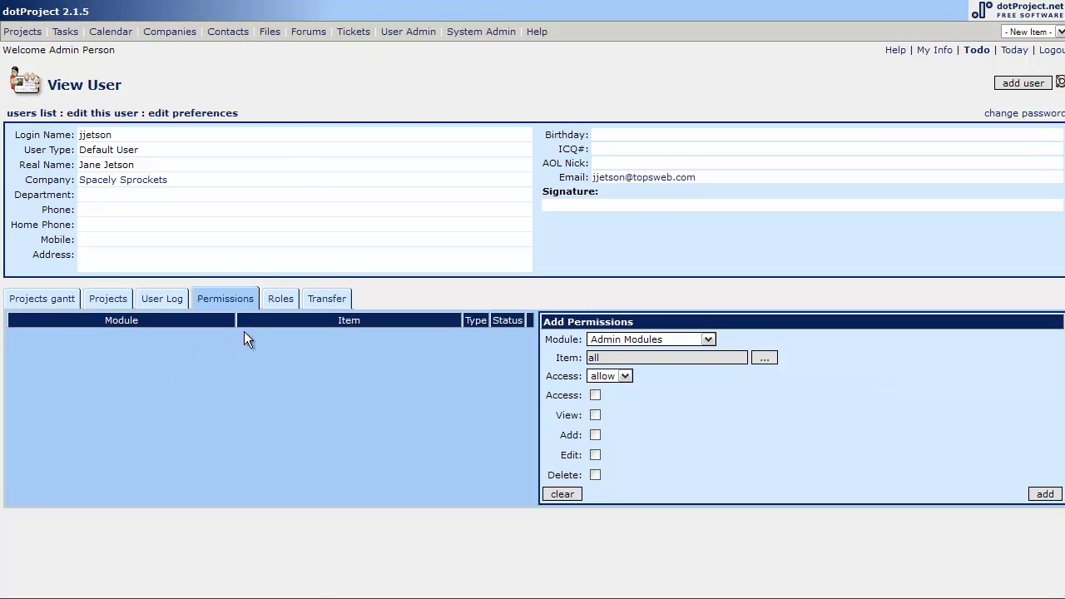
pyautogui.click(276, 304)
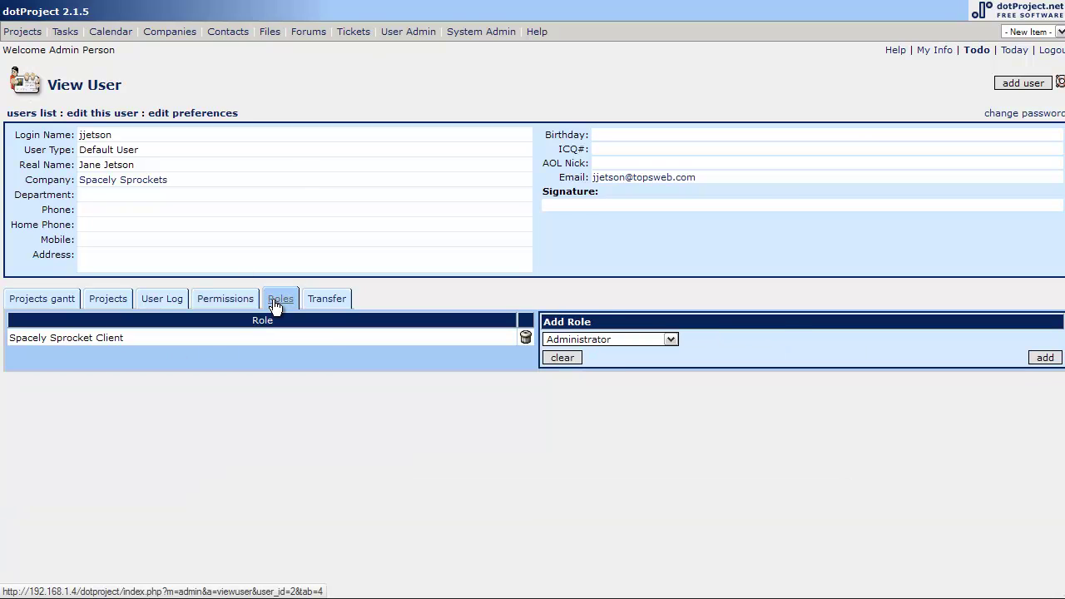
# Check the user's Transfer, Projects gantt, Projects and User Log views, ending on Permissions.
pyautogui.click(330, 305)
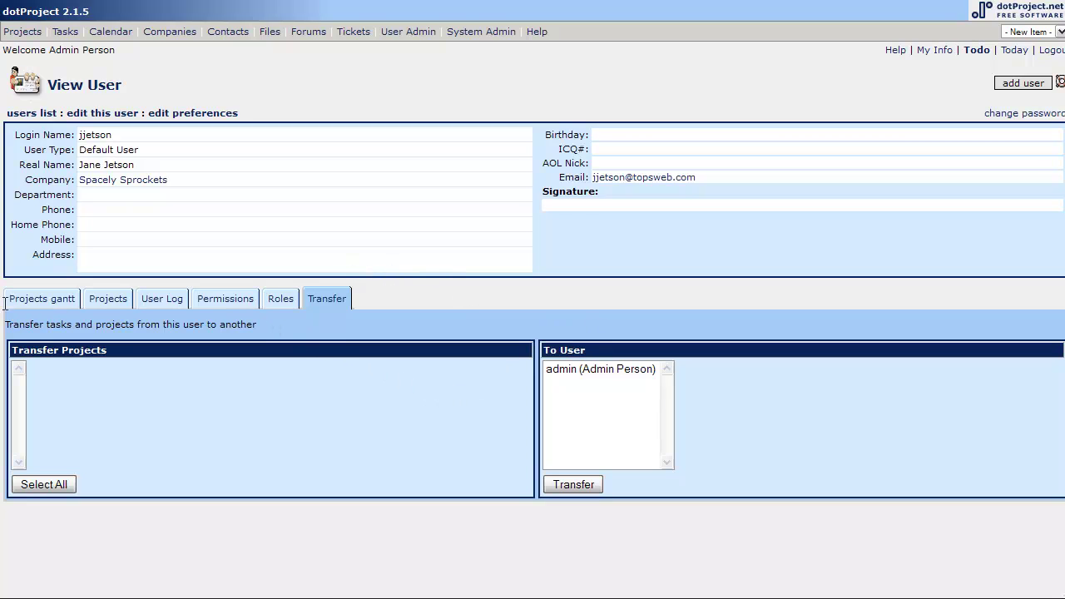
pyautogui.click(57, 306)
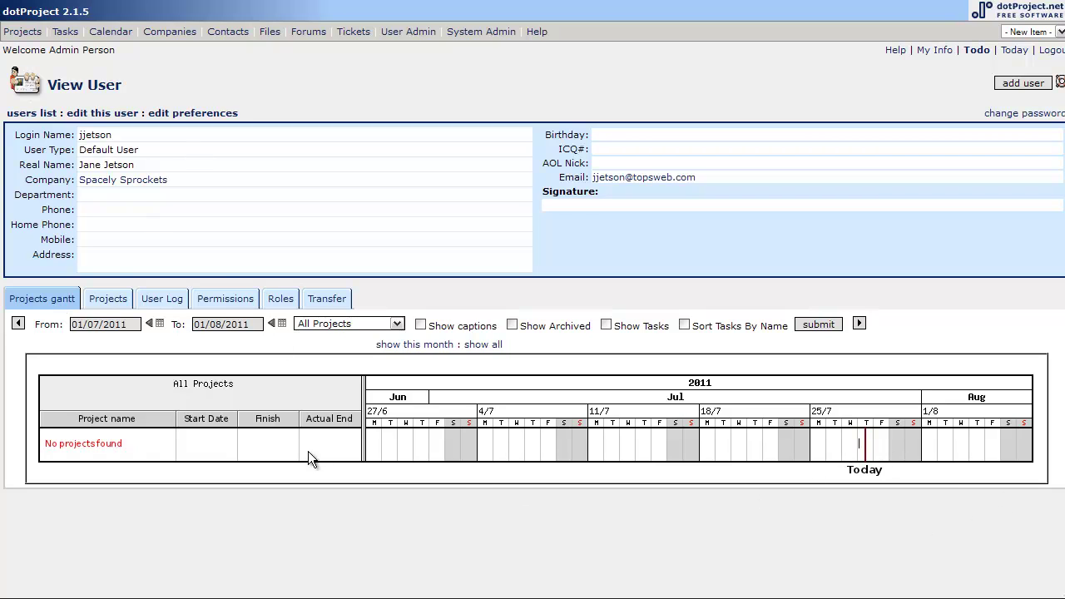
pyautogui.click(108, 299)
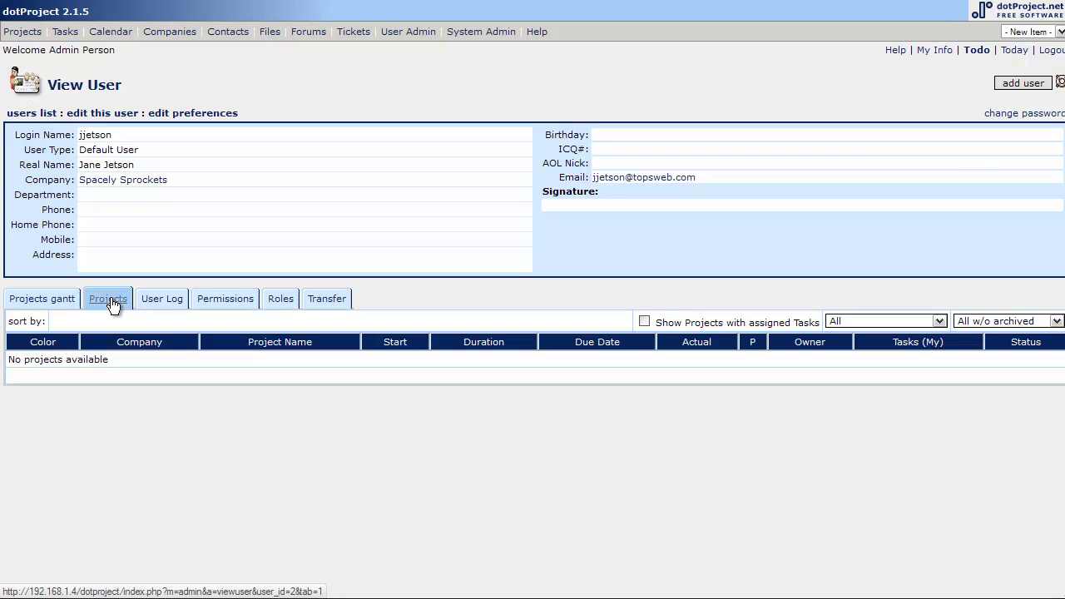
pyautogui.click(163, 301)
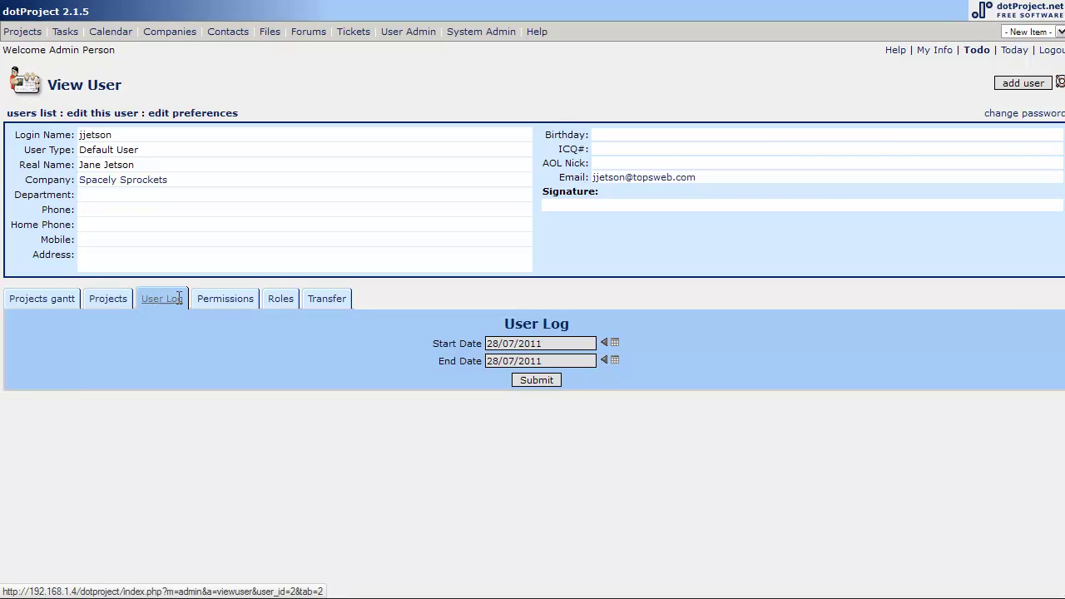
pyautogui.click(231, 304)
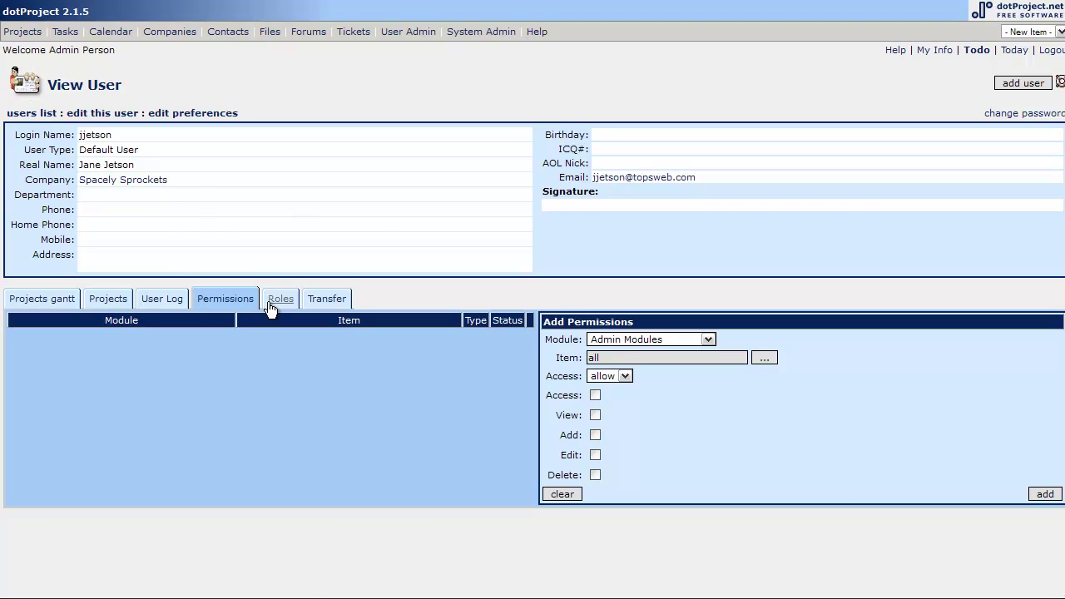
# Change the new user's locale preference to English (Aus) and save it.
pyautogui.click(191, 114)
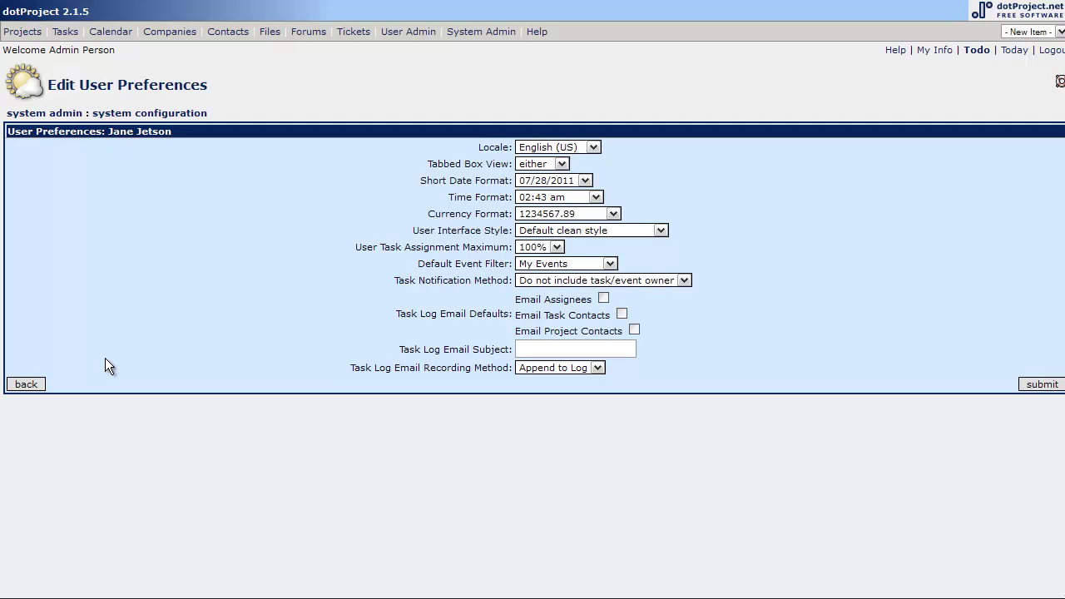
pyautogui.click(594, 147)
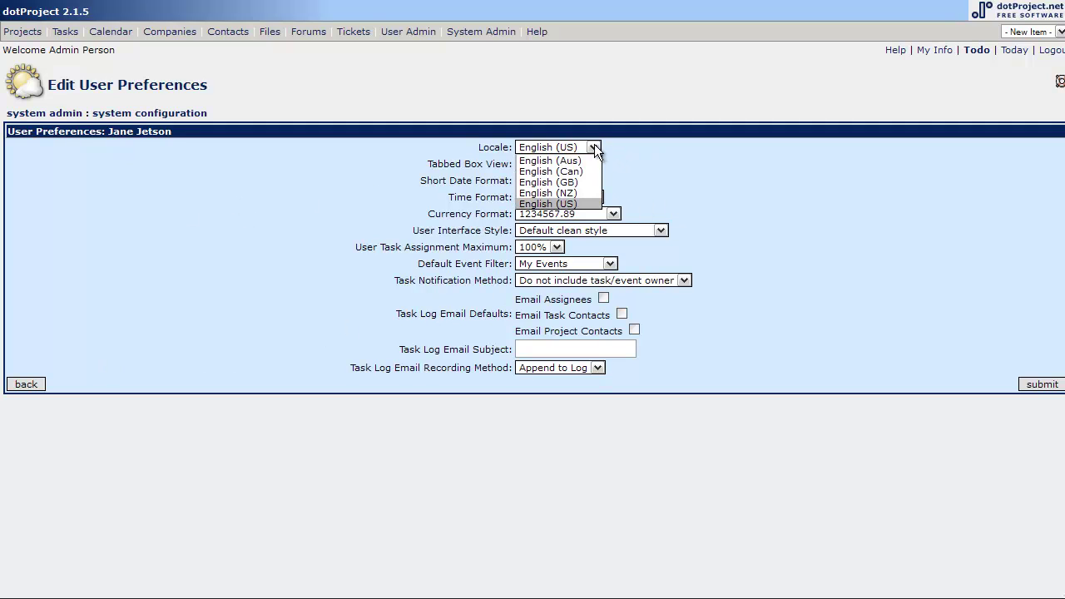
pyautogui.click(586, 159)
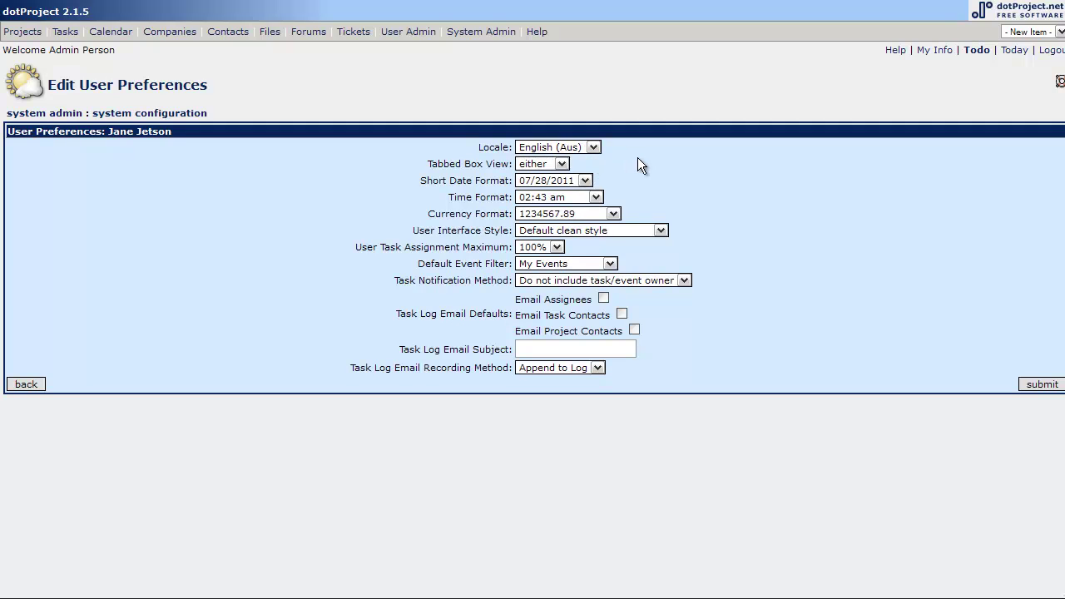
pyautogui.click(1042, 385)
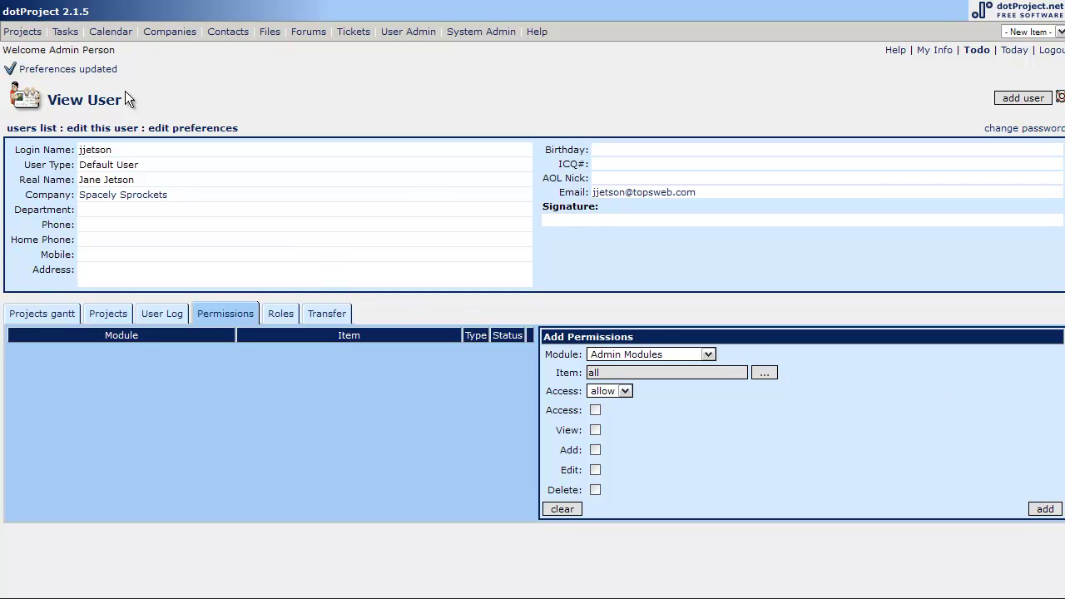
# Return to the users list, briefly open the new user's edit page, then go back to the list.
pyautogui.click(34, 127)
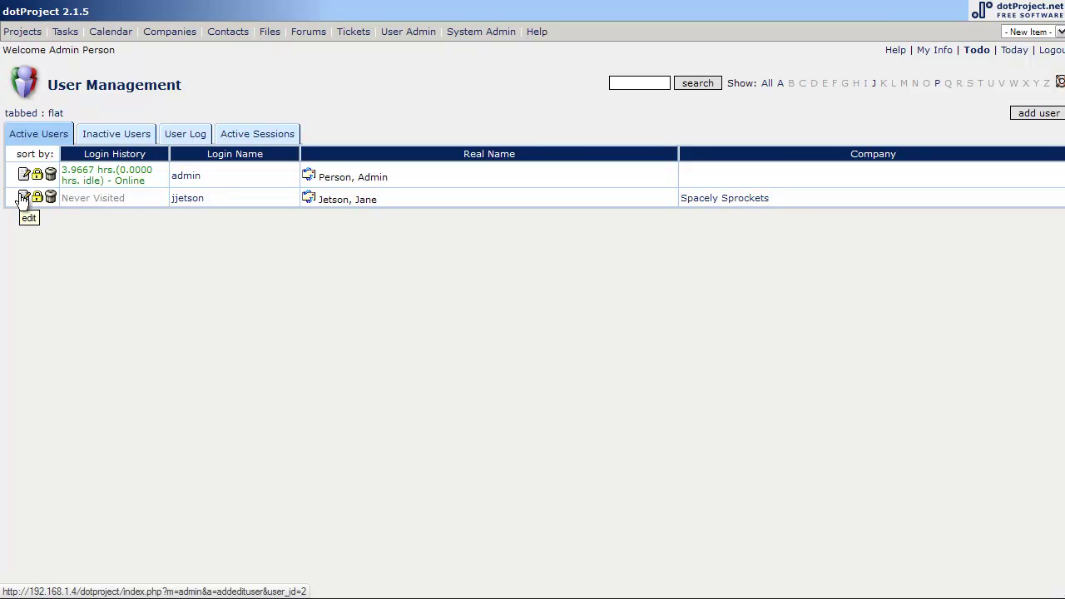
pyautogui.click(23, 198)
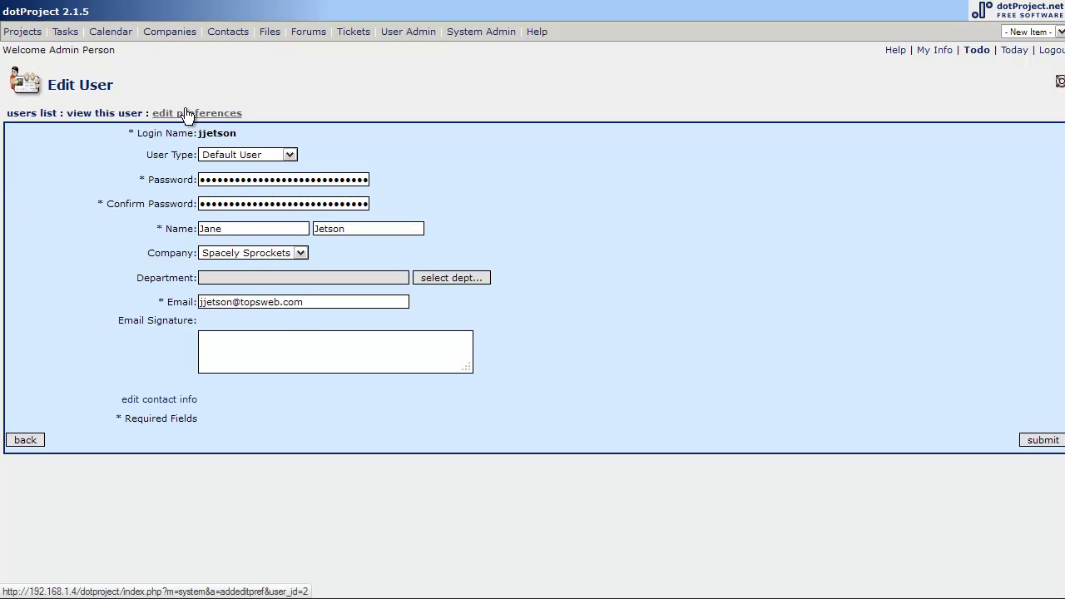
pyautogui.click(34, 117)
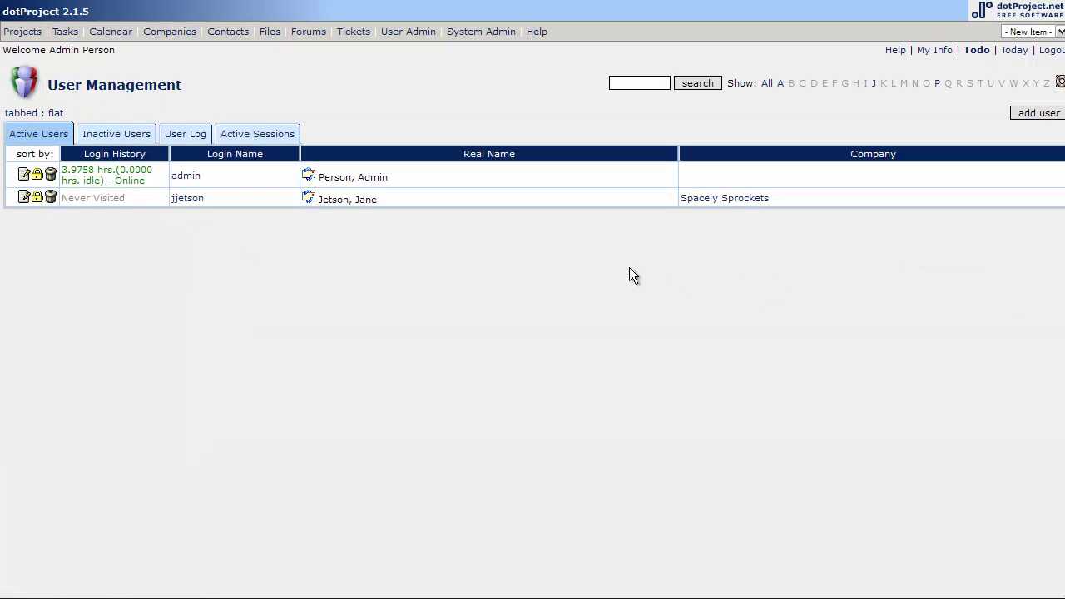